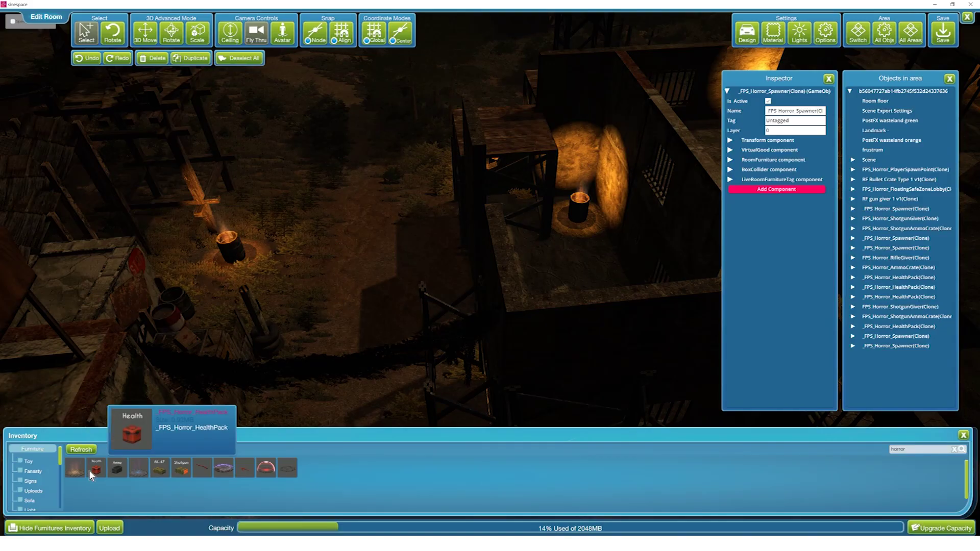
# - Place a horror health pack and a shotgun ammo crate on the ground beside the burning barrel
pyautogui.moveTo(96, 467)
pyautogui.mouseDown()
pyautogui.moveTo(231, 361)
pyautogui.moveTo(293, 295)
pyautogui.mouseUp()
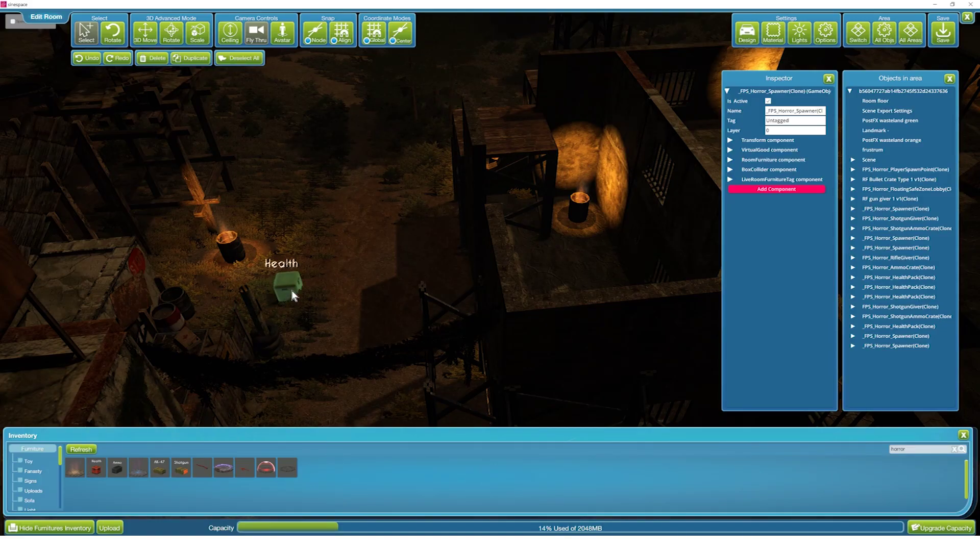
pyautogui.click(288, 322)
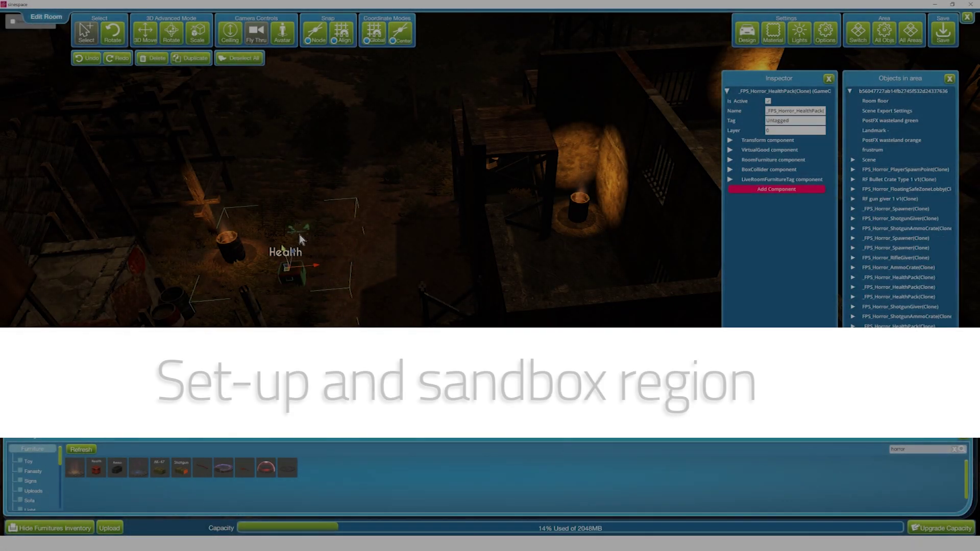
pyautogui.click(301, 276)
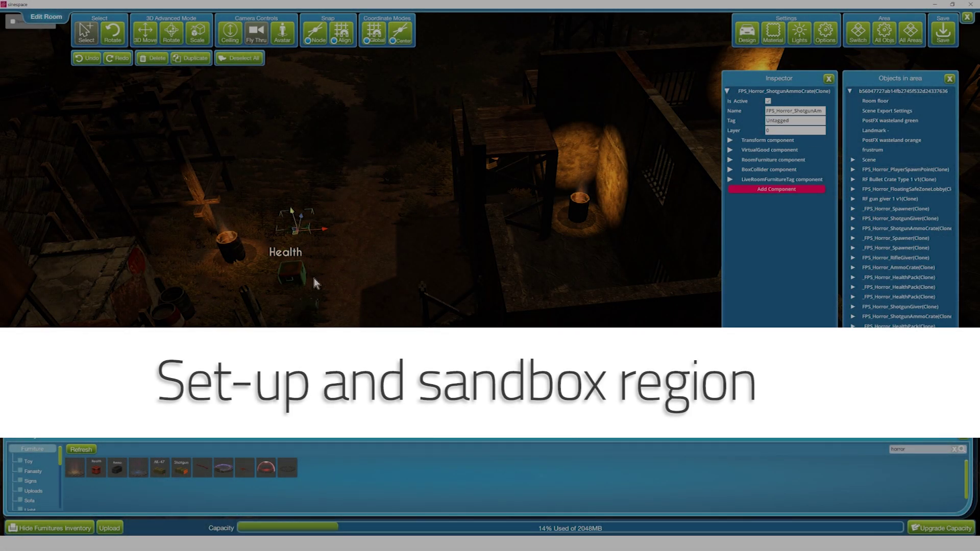
pyautogui.click(304, 190)
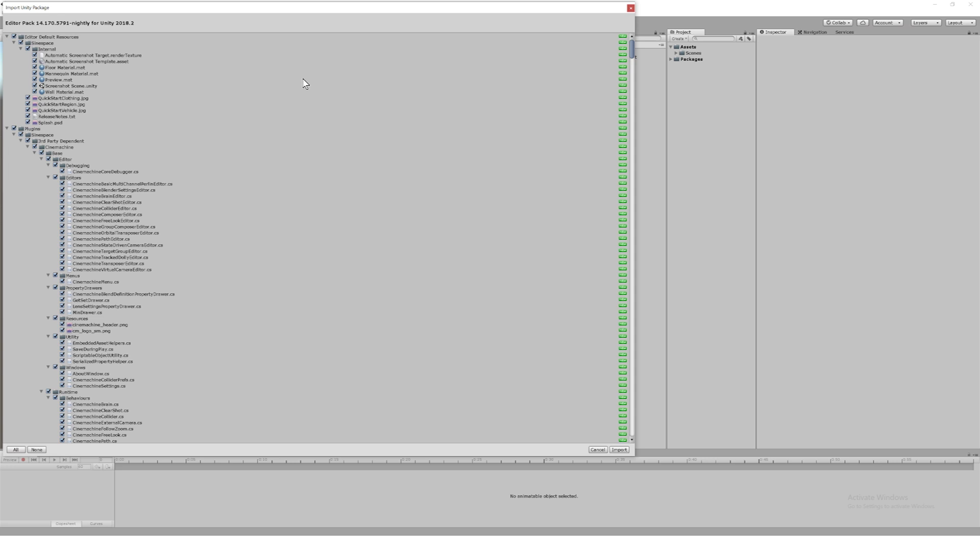
# - In Unity, import all files of the Editor Pack 14.170.5791-nightly package into the project
pyautogui.click(623, 451)
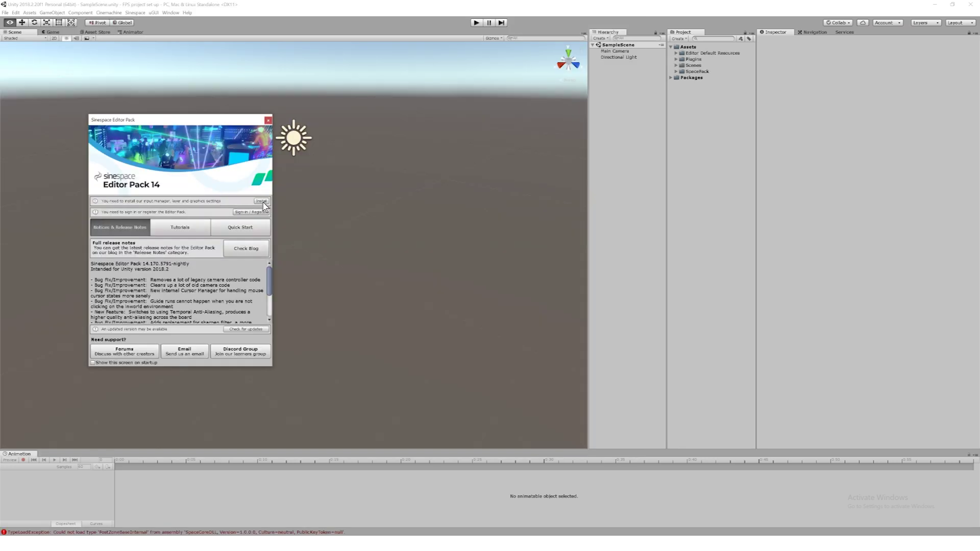
pyautogui.click(135, 13)
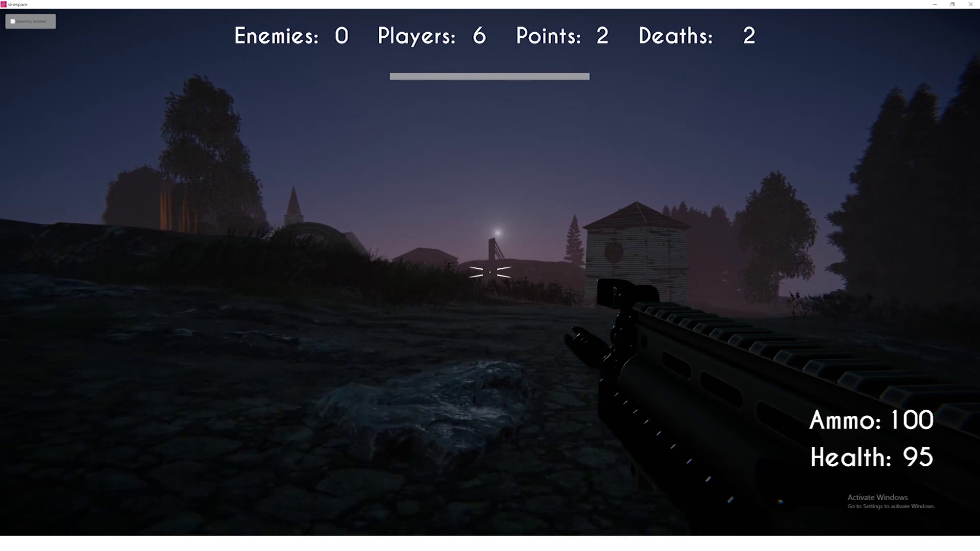
pyautogui.press('w')
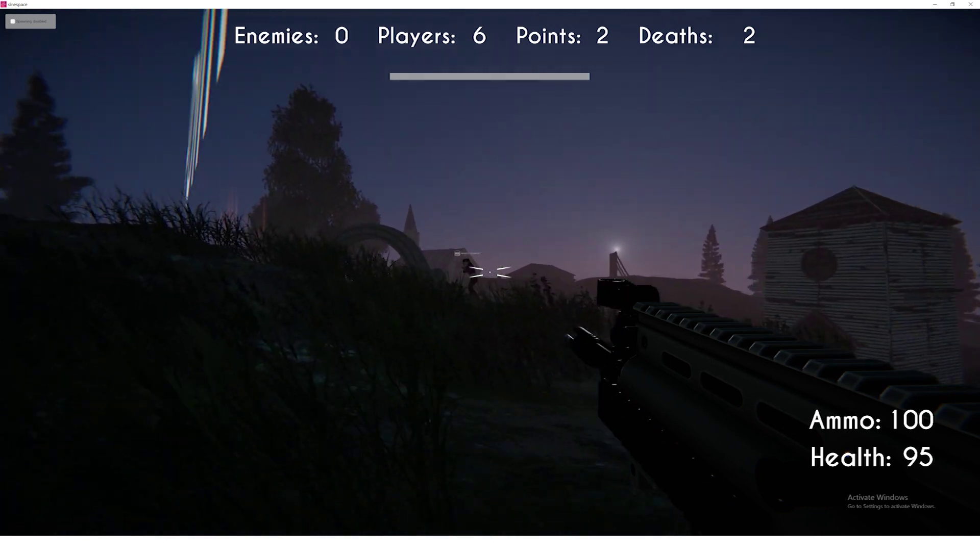
pyautogui.click(490, 272)
pyautogui.click(490, 272)
pyautogui.click(490, 272)
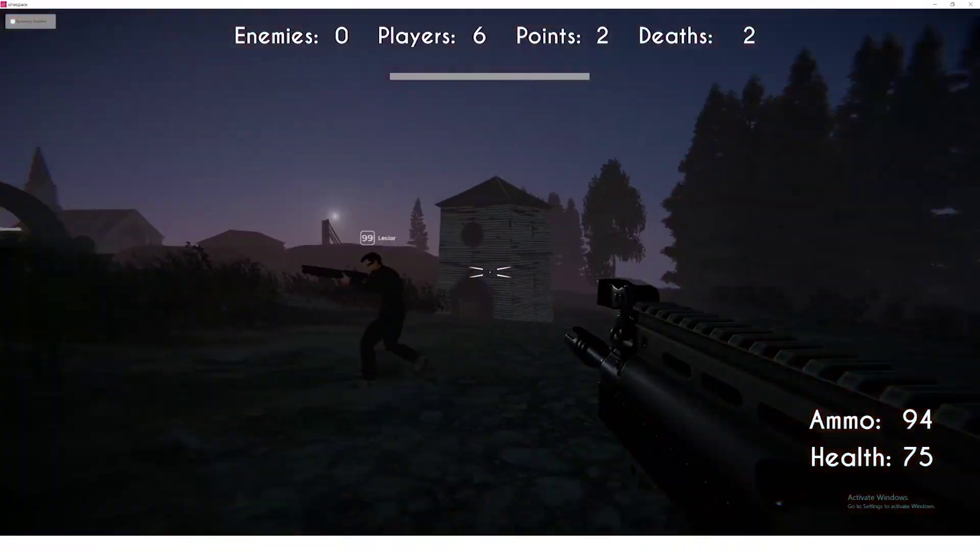
pyautogui.click(490, 272)
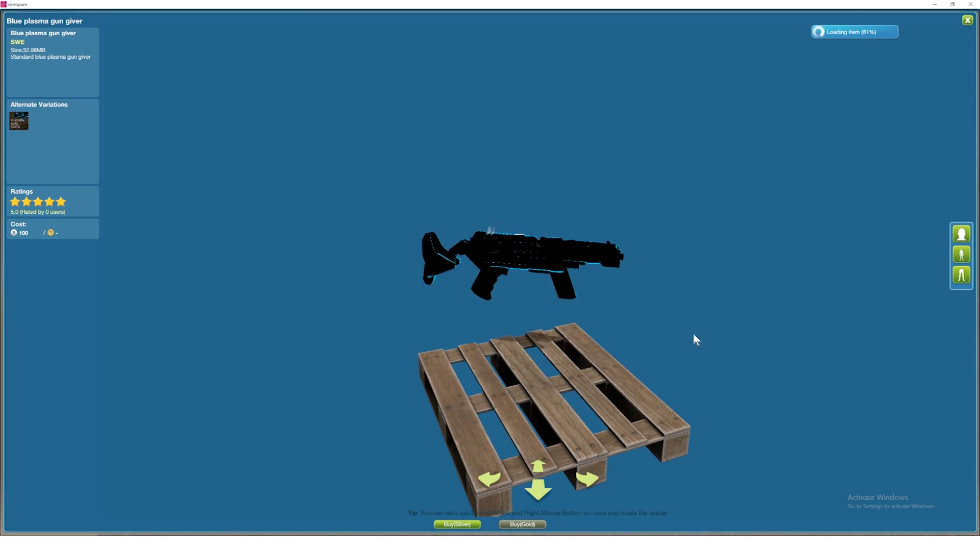
pyautogui.moveTo(694, 334); pyautogui.dragTo(568, 354, button='right')
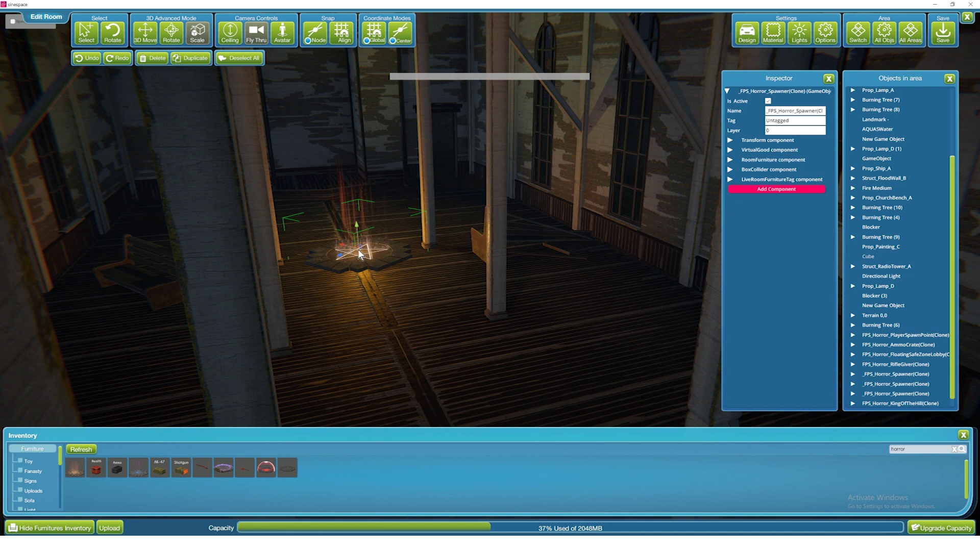
pyautogui.moveTo(359, 252); pyautogui.dragTo(421, 418)
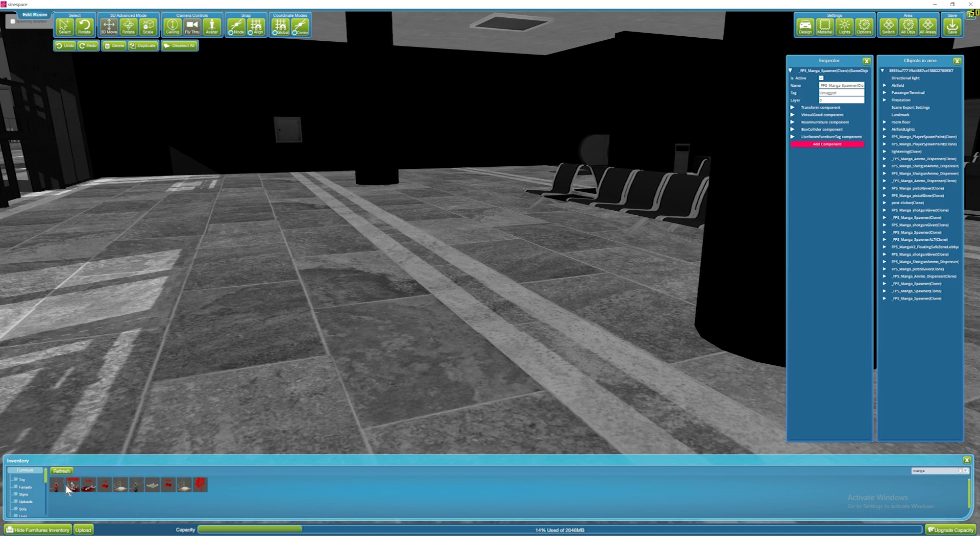
# - Place a manga spawner and a manga shotgun ammo dispenser on the tiled floor near the row of seats
pyautogui.click(65, 485)
pyautogui.click(481, 202)
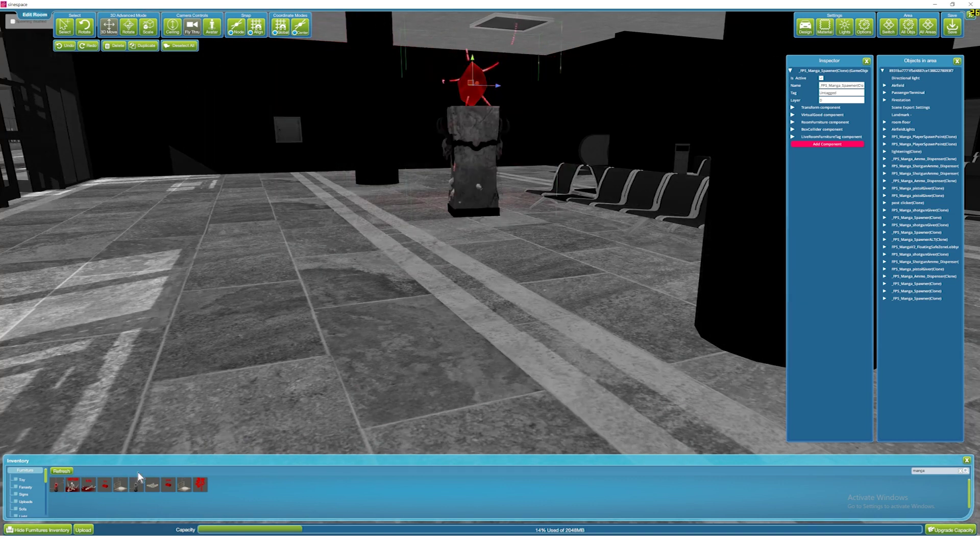
pyautogui.click(167, 485)
pyautogui.click(547, 275)
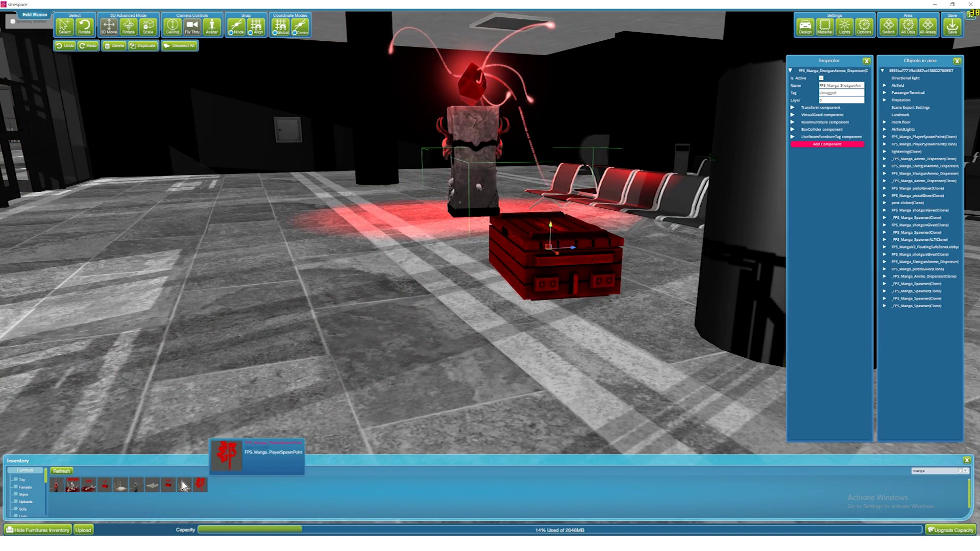
# - Place a manga pistol giver on the floor beside the red ammo crate and a manga shotgun giver near the far pillar
pyautogui.click(88, 488)
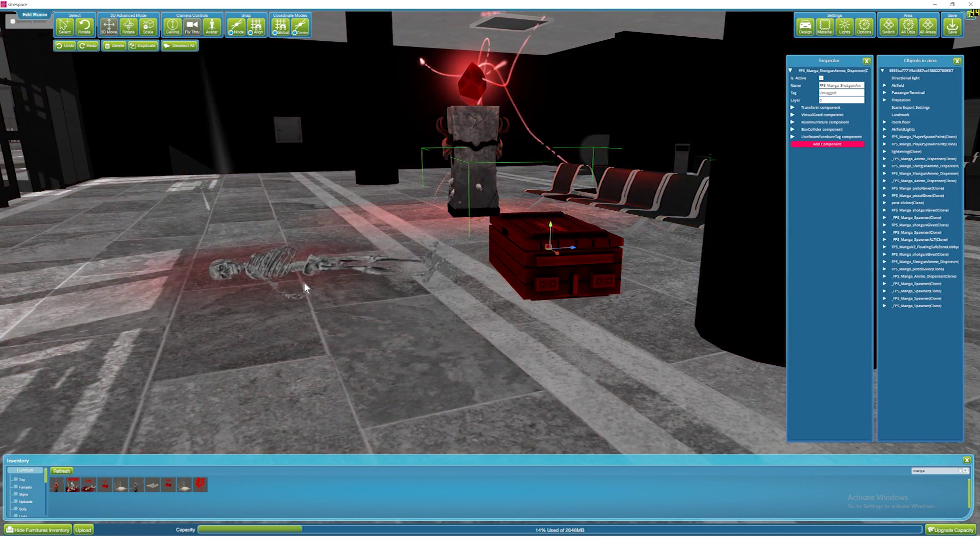
pyautogui.click(304, 283)
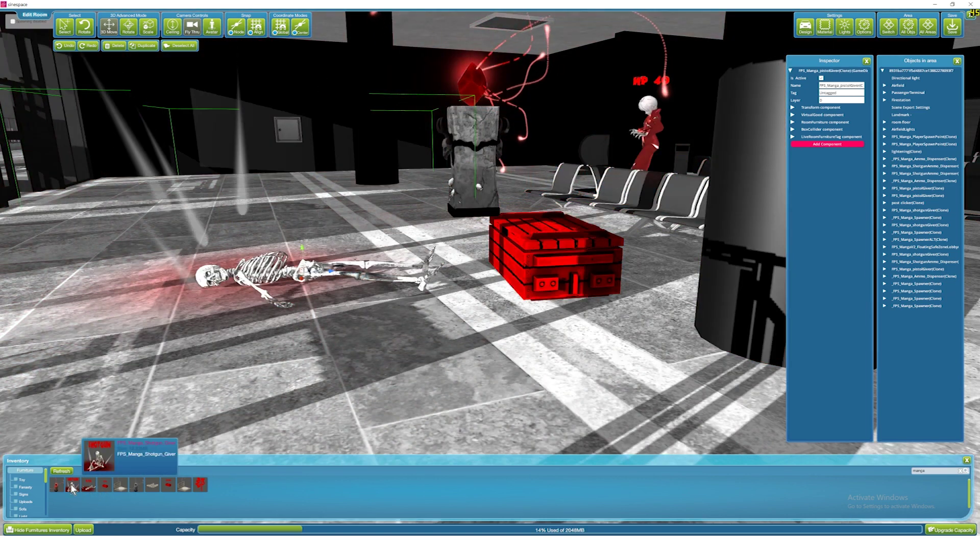
pyautogui.click(71, 485)
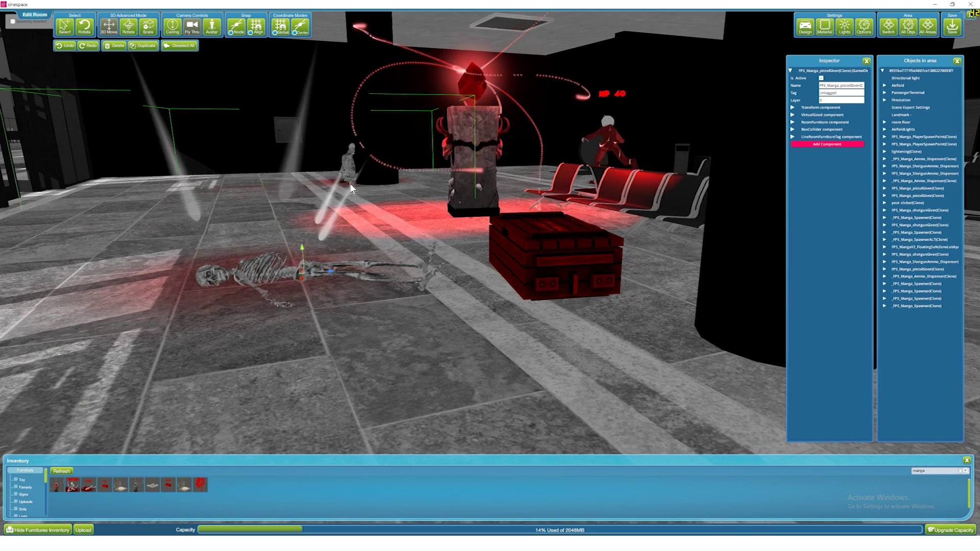
pyautogui.click(324, 190)
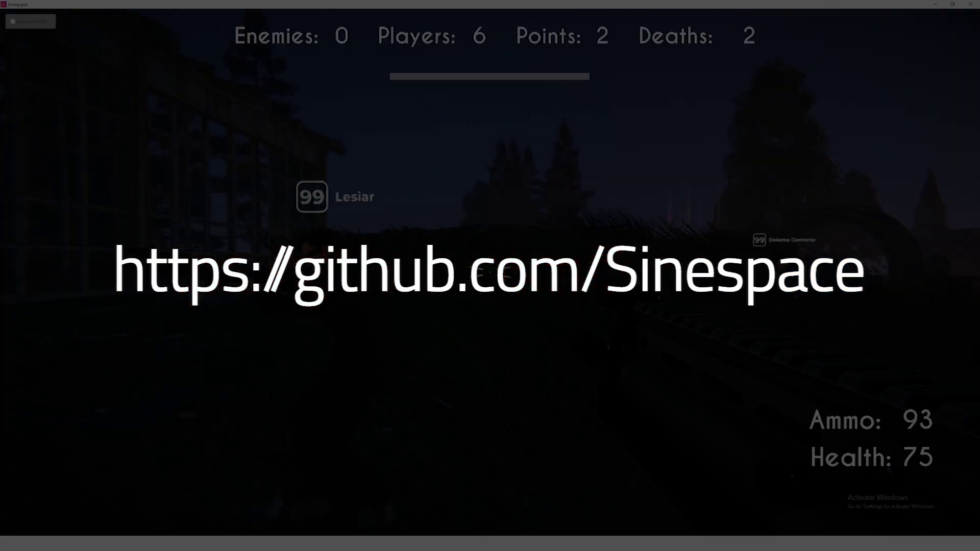
pyautogui.click(490, 275)
pyautogui.click(490, 275)
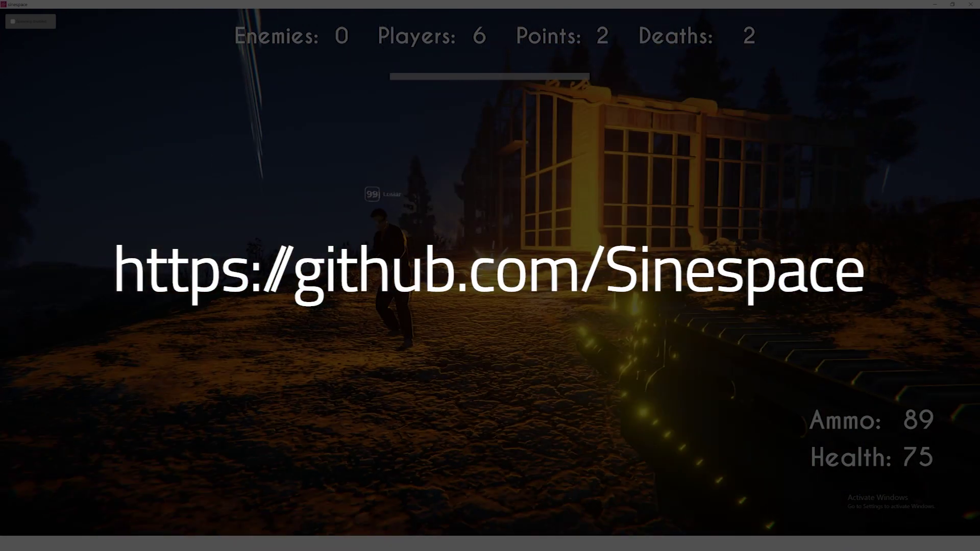
pyautogui.click(491, 276)
pyautogui.click(490, 276)
pyautogui.click(490, 276)
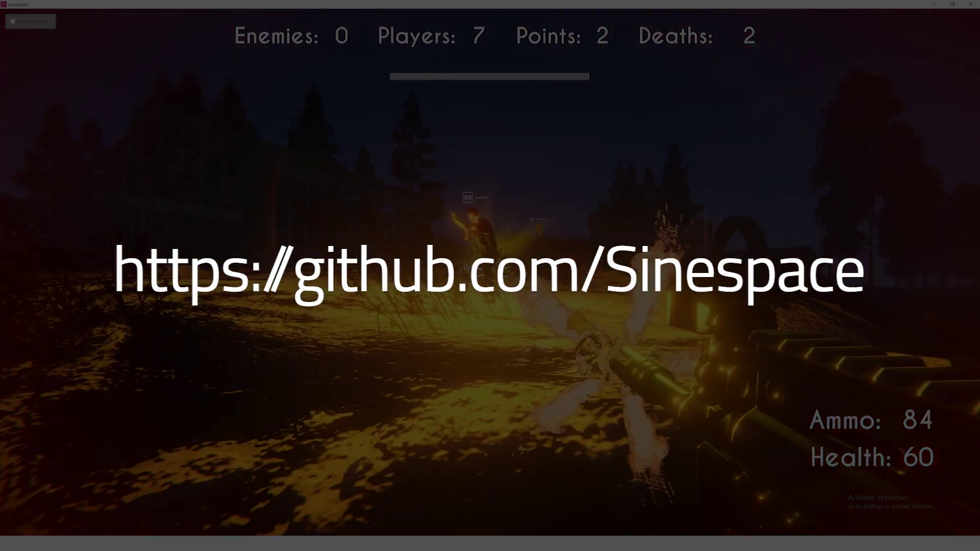
pyautogui.click(490, 276)
pyautogui.click(490, 276)
pyautogui.click(490, 276)
pyautogui.click(490, 275)
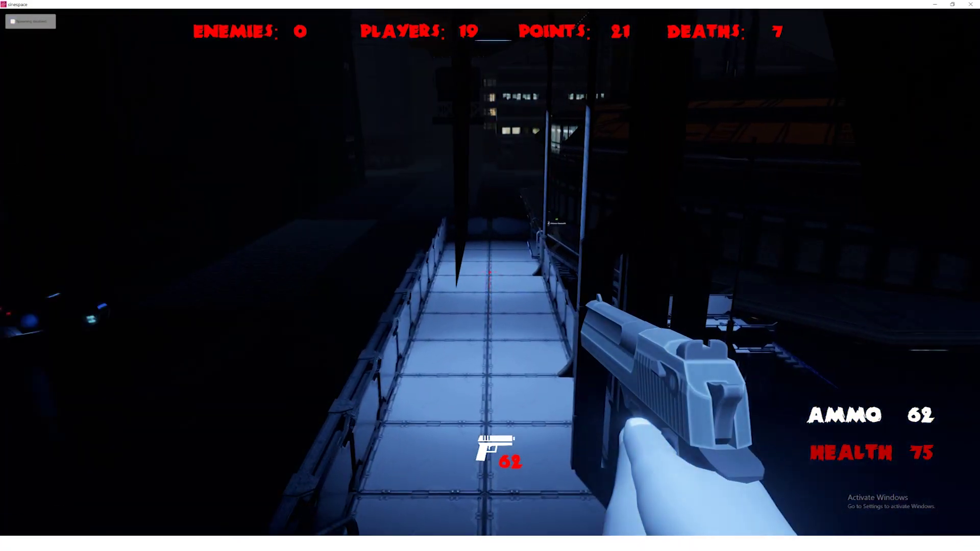
pyautogui.press('w')
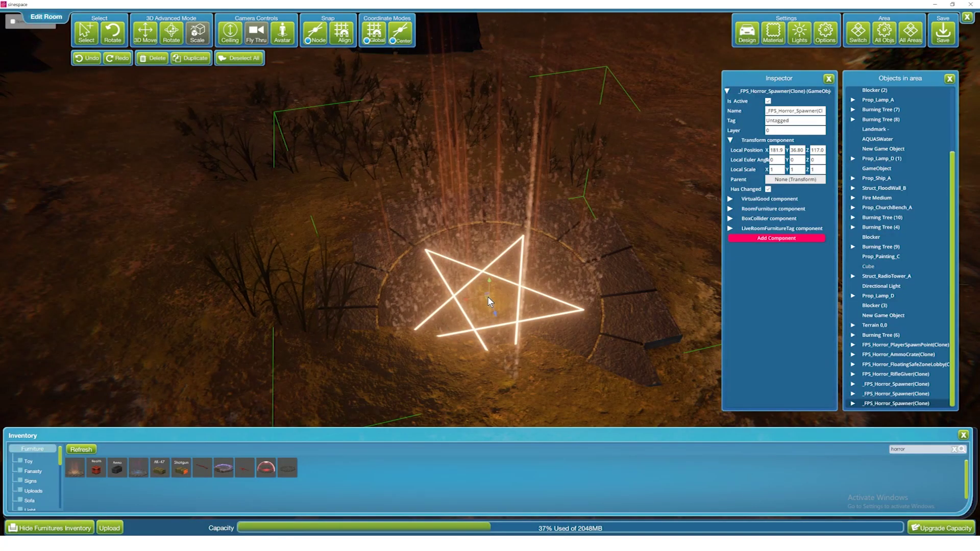
pyautogui.moveTo(488, 296); pyautogui.dragTo(277, 199, button='right')
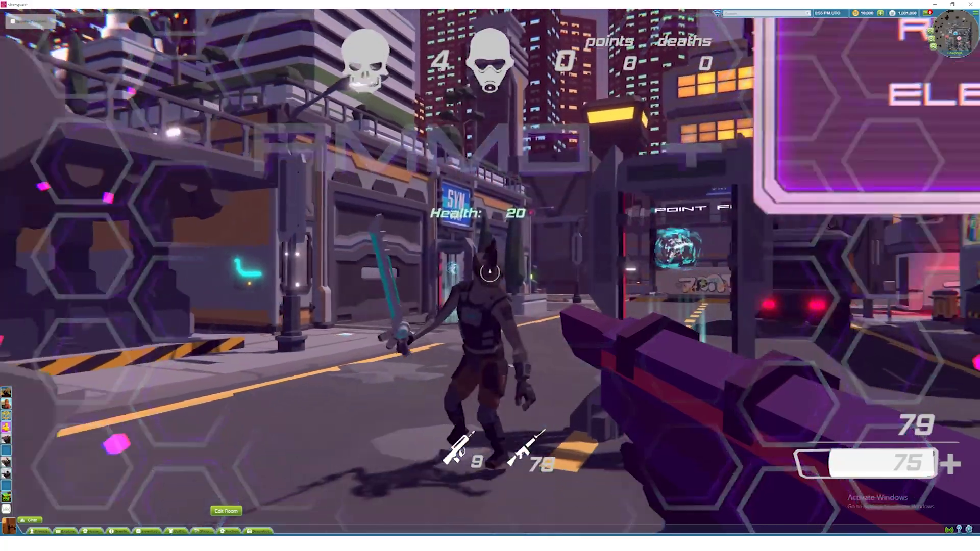
pyautogui.click(489, 273)
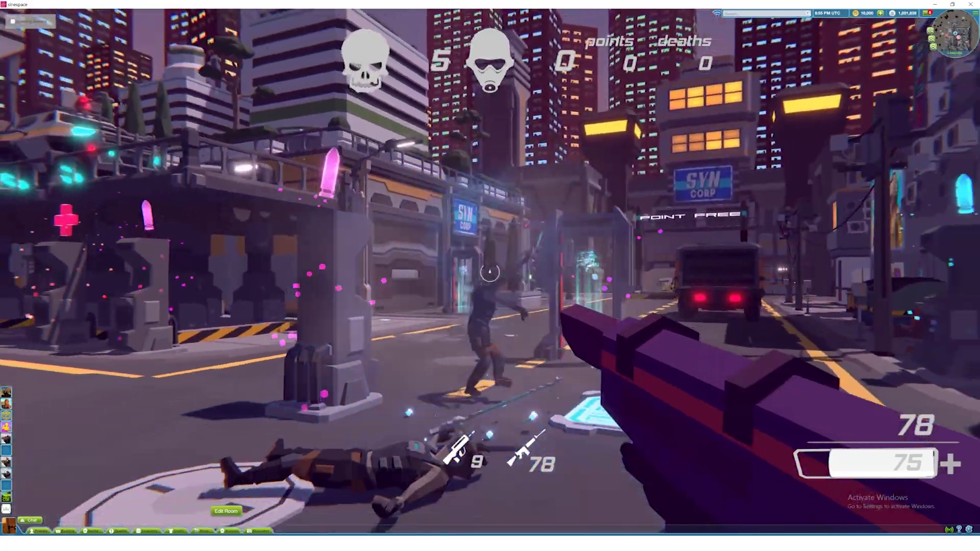
pyautogui.press('w')
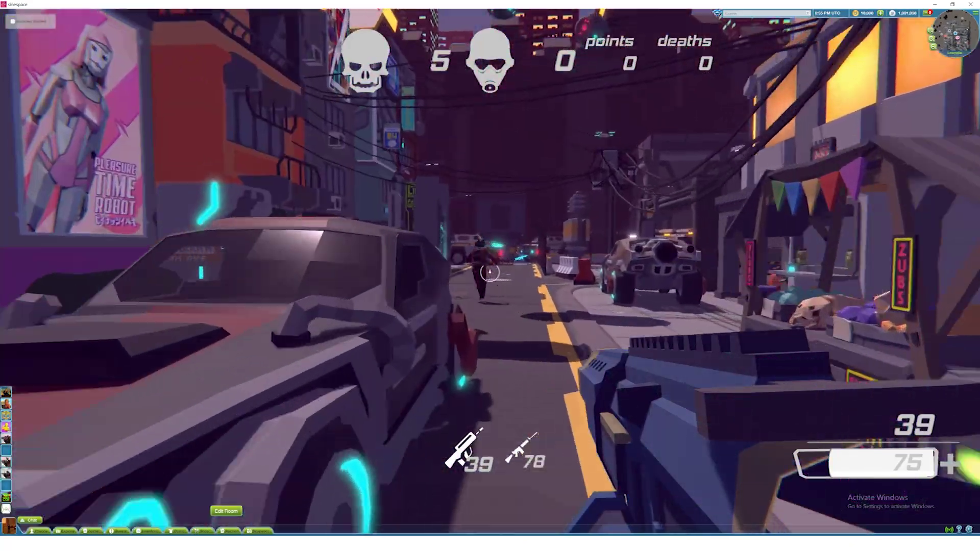
pyautogui.click(490, 273)
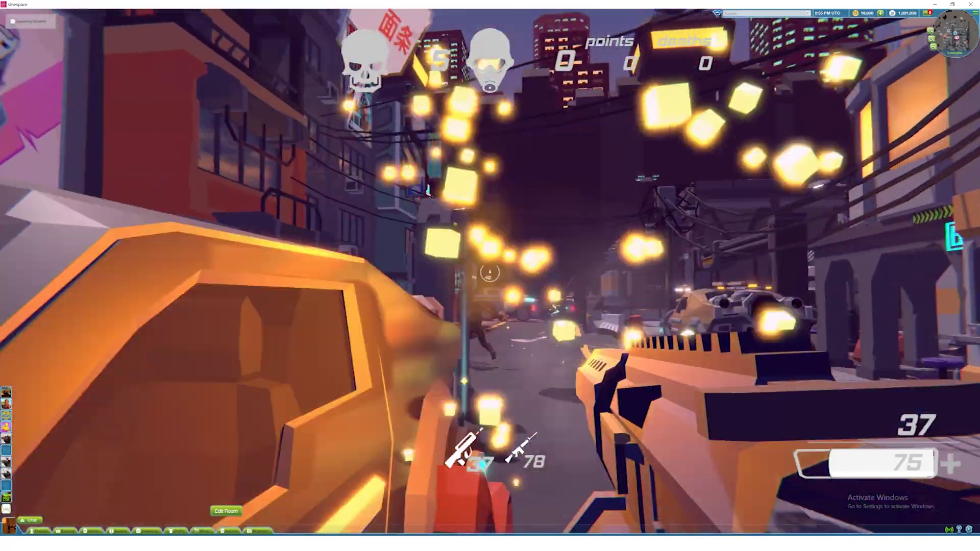
pyautogui.click(490, 274)
pyautogui.click(490, 273)
pyautogui.click(490, 273)
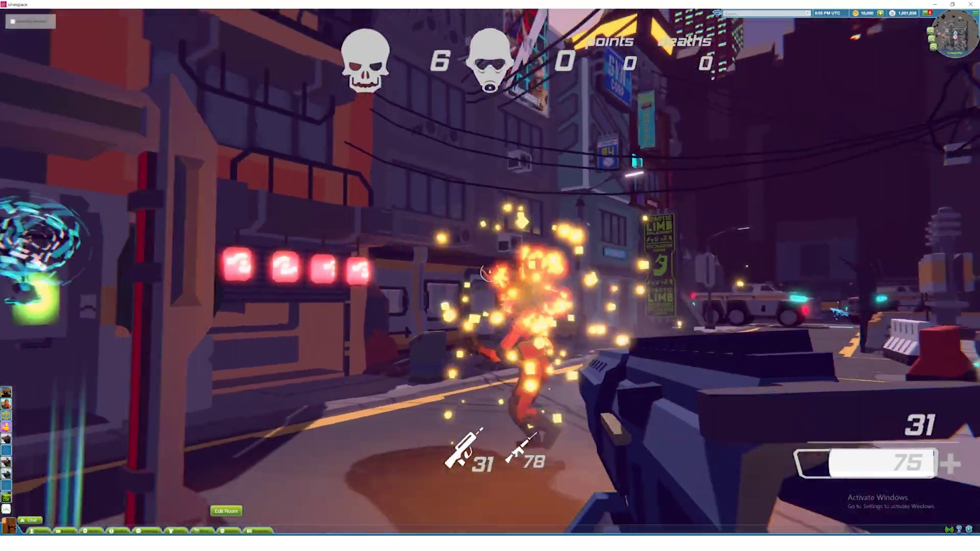
pyautogui.click(490, 273)
pyautogui.press('w')
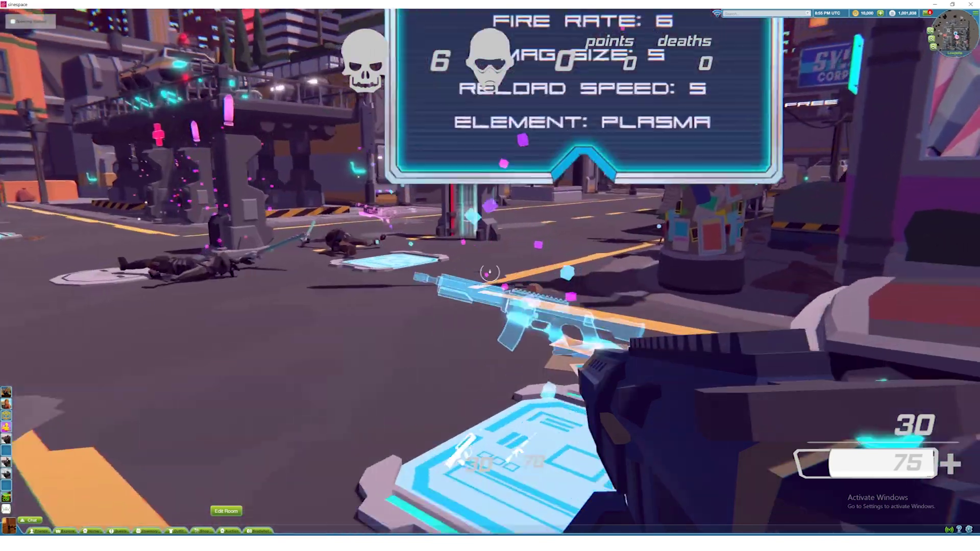
pyautogui.press('w')
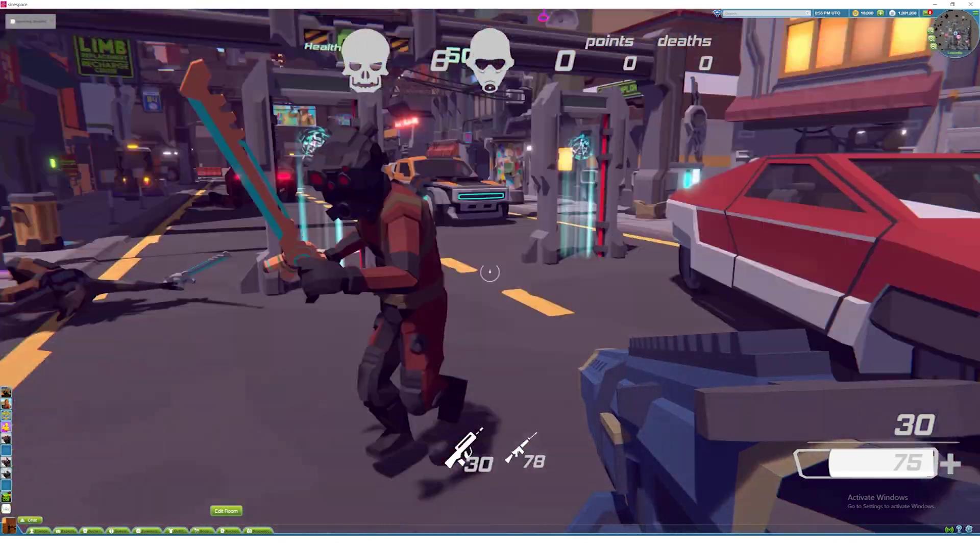
pyautogui.click(490, 273)
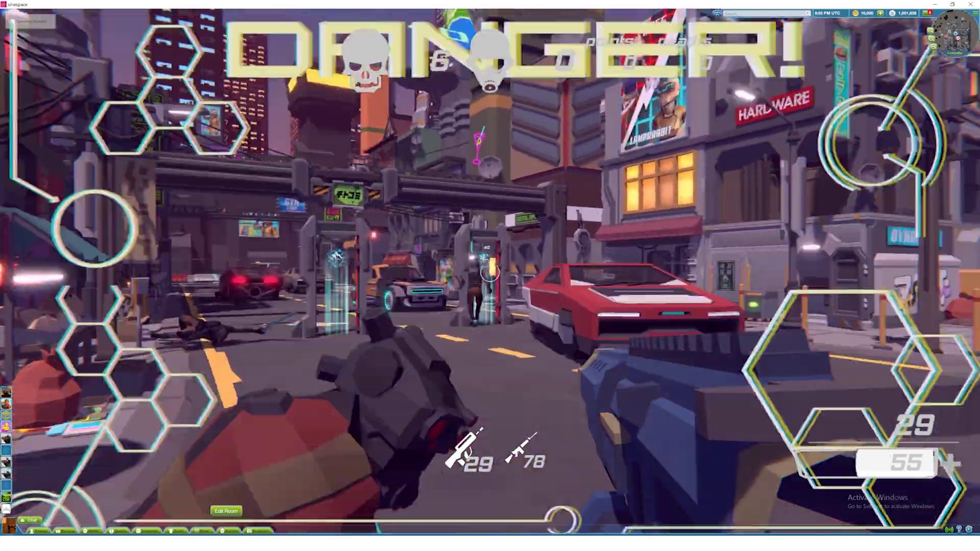
pyautogui.click(490, 273)
pyautogui.click(490, 274)
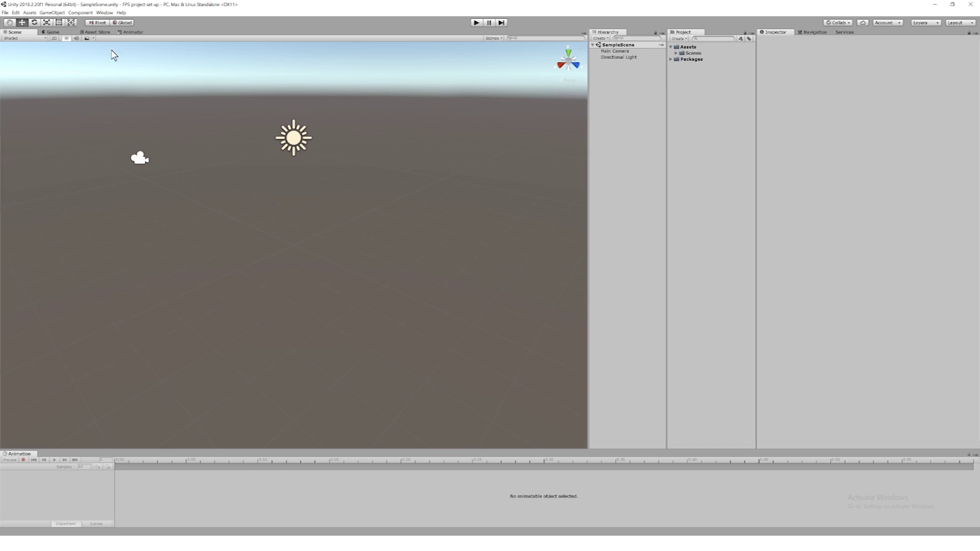
# - In Unity, import the Sinespace Editor Pack from the Downloads folder as a custom package
pyautogui.click(31, 13)
pyautogui.moveTo(61, 90)
pyautogui.click(150, 91)
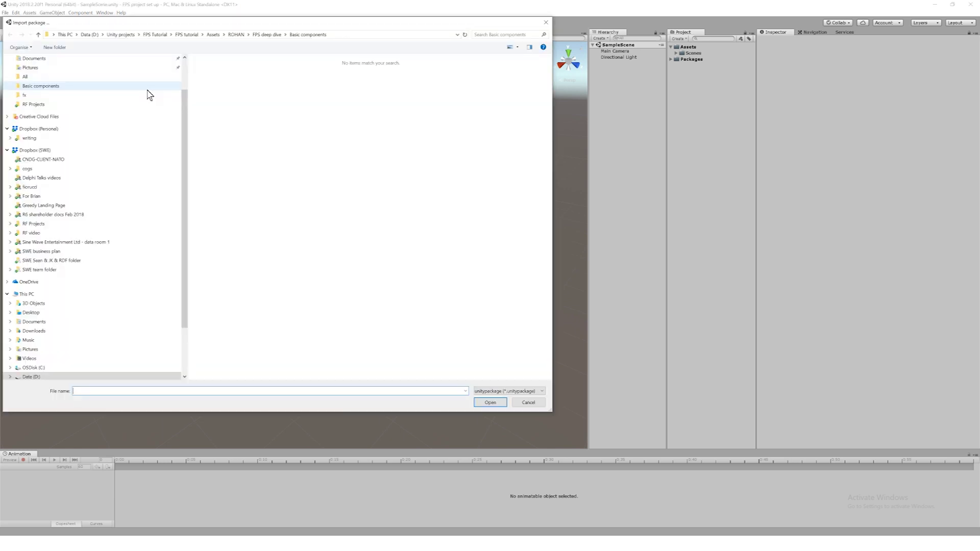
pyautogui.click(35, 331)
pyautogui.click(305, 80)
pyautogui.doubleClick(305, 81)
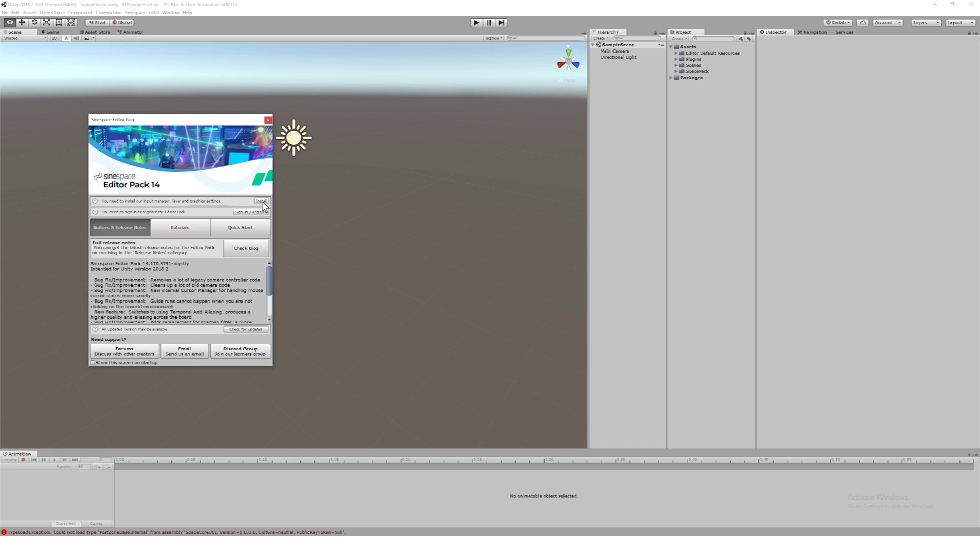
# - Install the Sinespace Editor Pack's input manager, layer and graphics settings
pyautogui.click(134, 14)
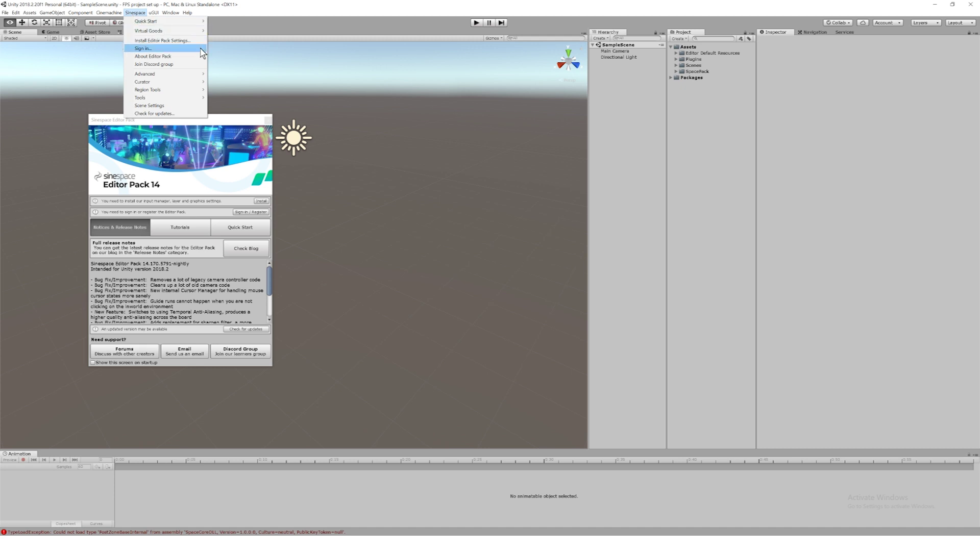
pyautogui.click(233, 145)
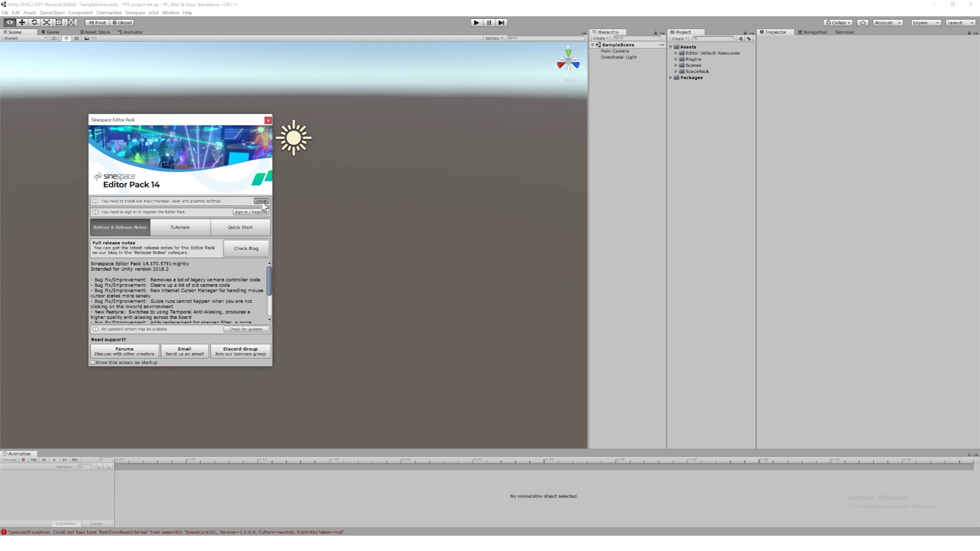
pyautogui.click(262, 201)
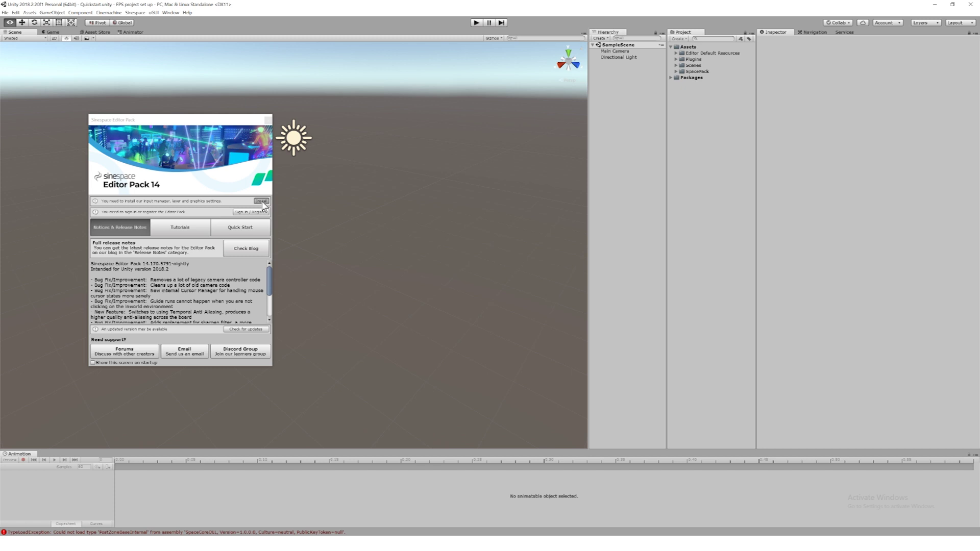
# - Finish installing the pack's control, graphics, layer and lighting settings
pyautogui.click(261, 201)
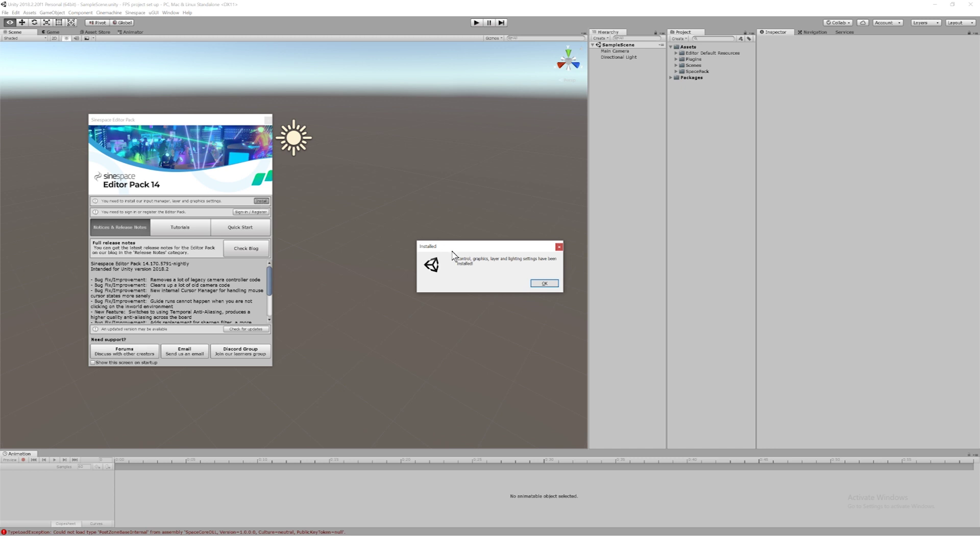
pyautogui.click(544, 283)
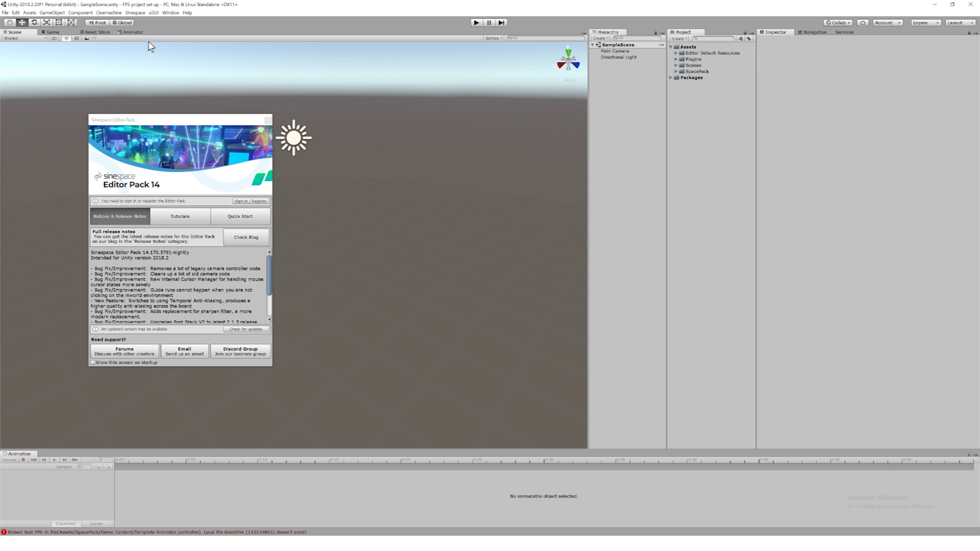
# - Sign in to Sinespace with the account's username and password, and open the free sign-up page on the Sinespace website in the browser
pyautogui.click(135, 13)
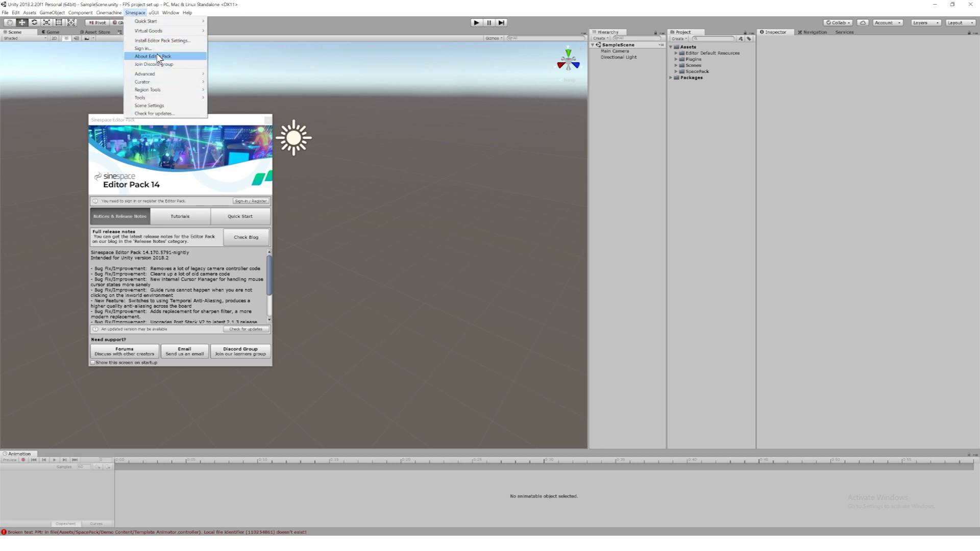
pyautogui.click(156, 48)
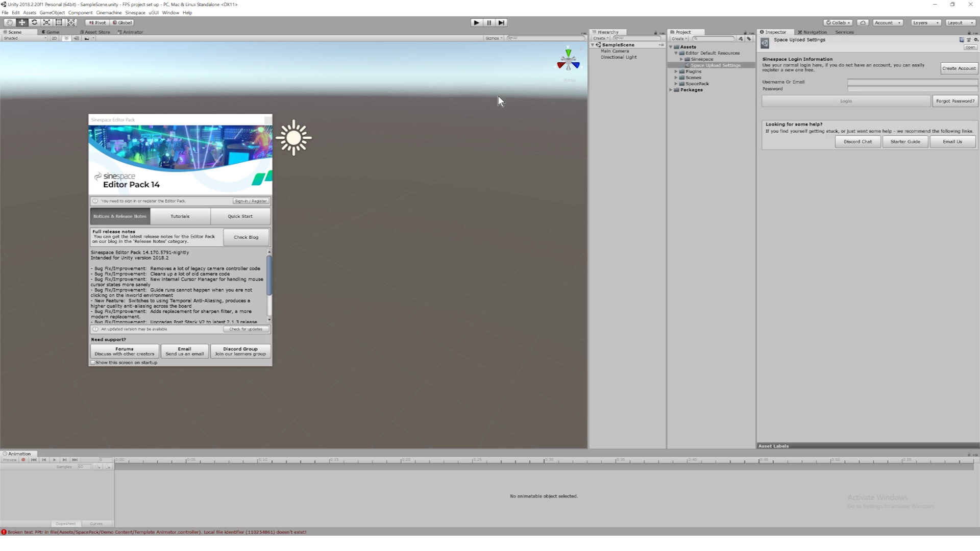
pyautogui.click(867, 82)
pyautogui.press('Tab')
pyautogui.write('***')
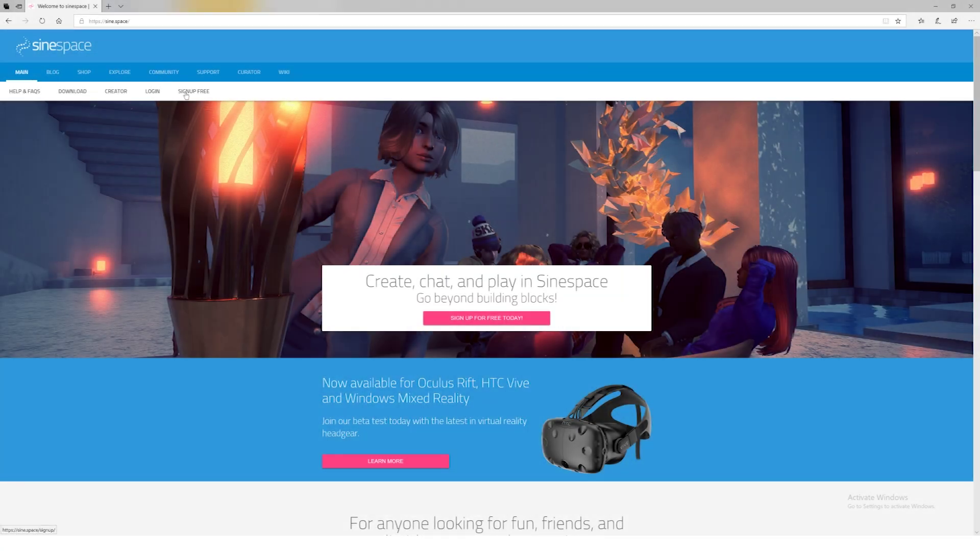
pyautogui.click(191, 95)
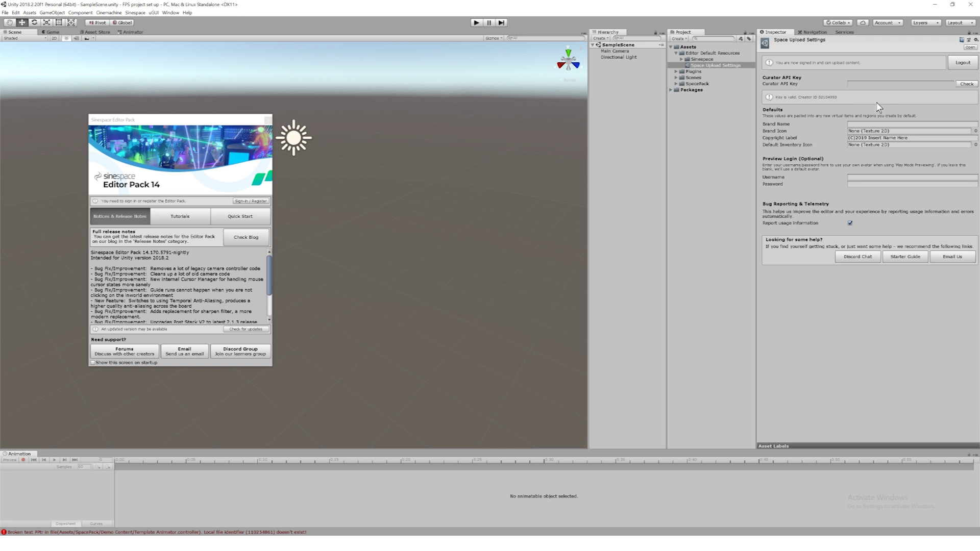
# - Close the Editor Pack welcome window and create a new Sinespace scene
pyautogui.click(268, 121)
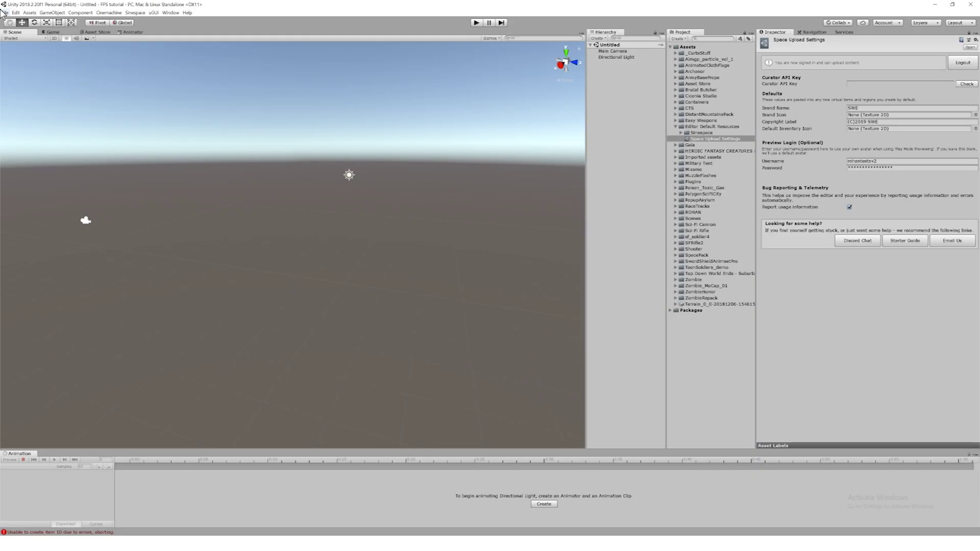
pyautogui.click(5, 14)
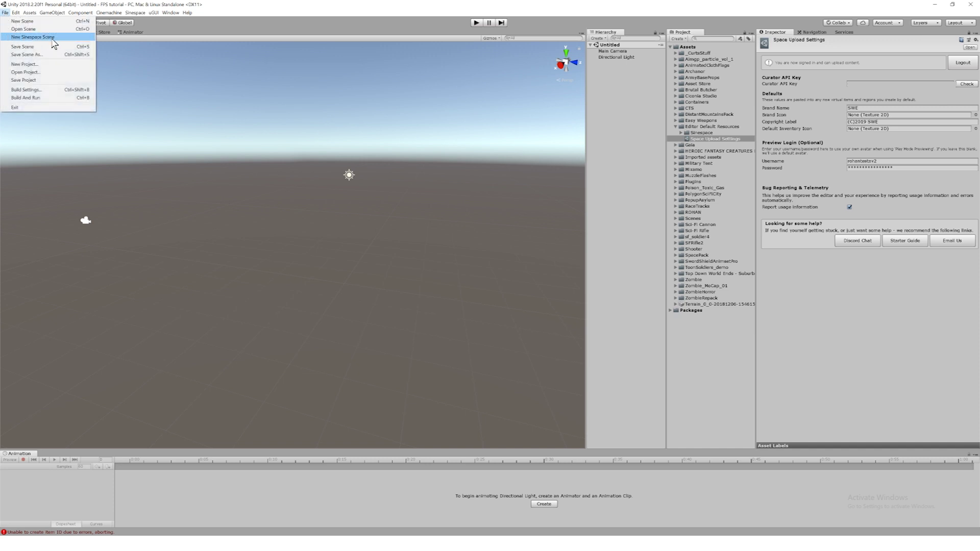
pyautogui.click(70, 37)
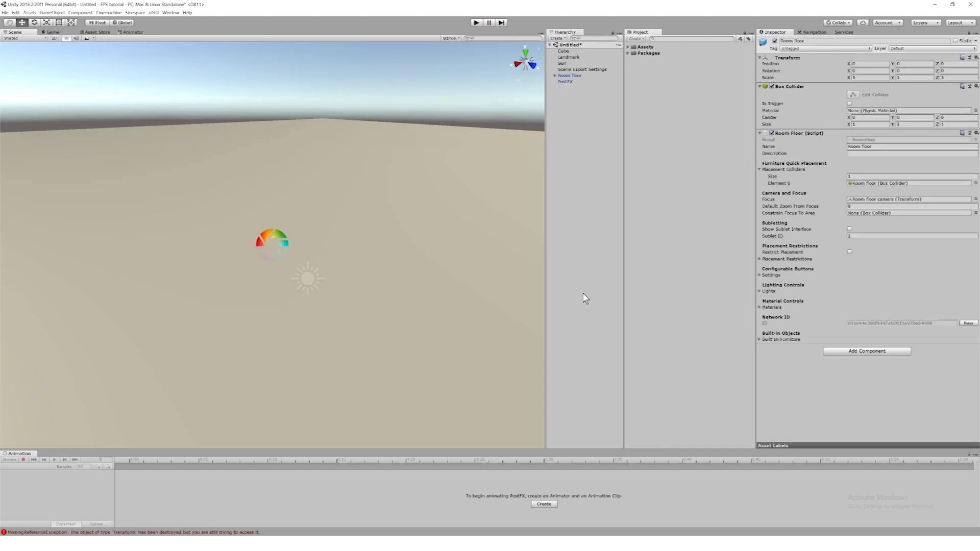
# - Inspect the new scene's landmark, sun and scene export settings objects
pyautogui.keyDown('alt'); pyautogui.moveTo(538, 294); pyautogui.dragTo(410, 299); pyautogui.keyUp('alt')
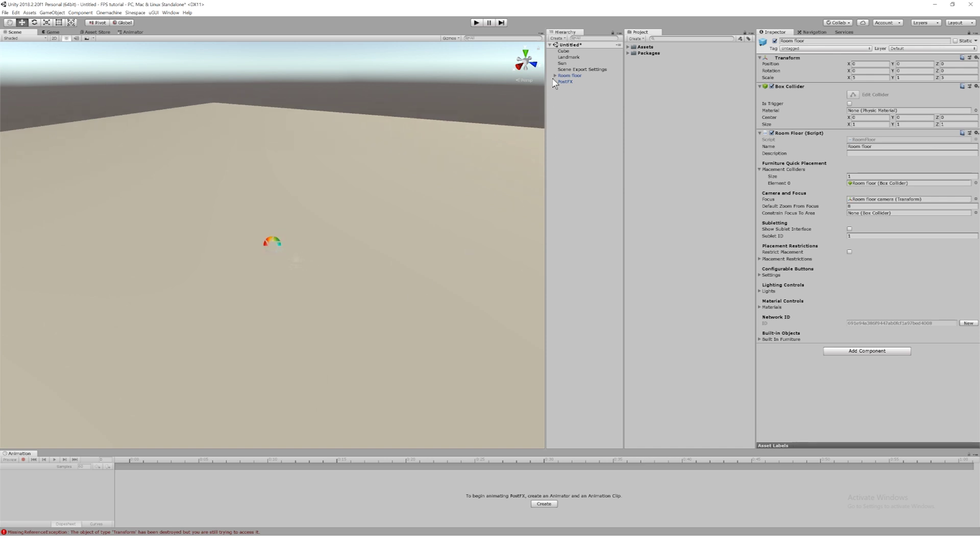
pyautogui.click(574, 57)
pyautogui.click(563, 64)
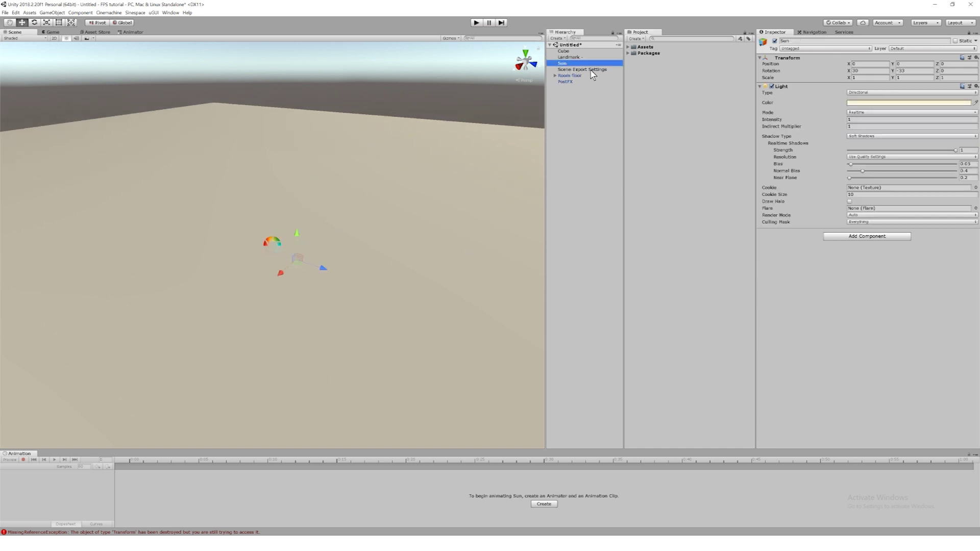
pyautogui.click(592, 69)
pyautogui.click(574, 56)
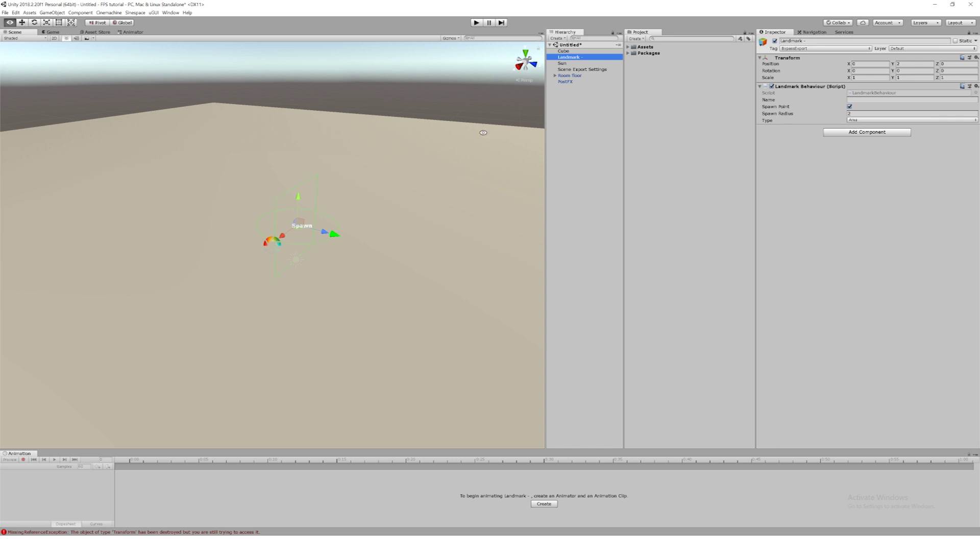
# - Try adding a second spawn point by duplicating the landmark and moving the copy across the ground, and delete the copy
pyautogui.keyDown('alt'); pyautogui.moveTo(443, 143); pyautogui.dragTo(371, 199); pyautogui.keyUp('alt')
pyautogui.hotkey('ctrl', 'd')
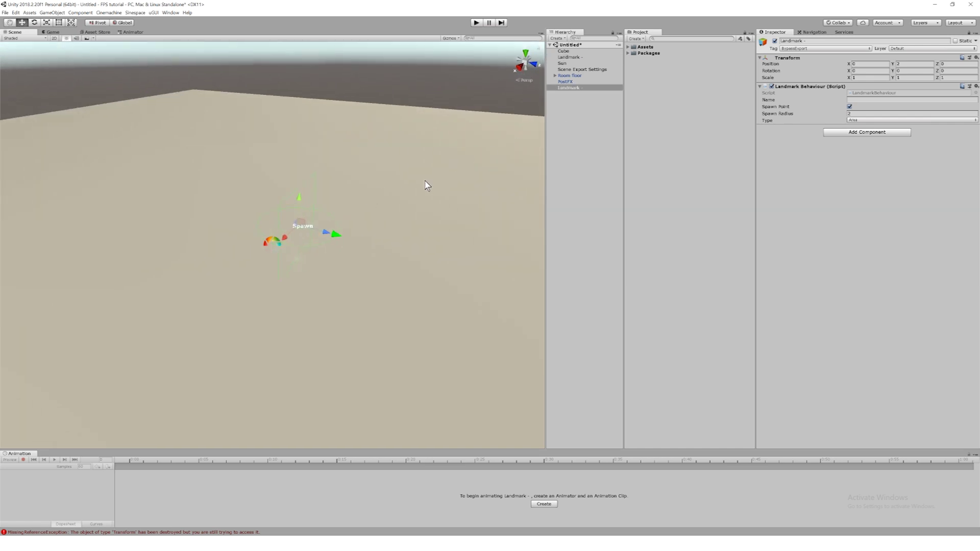
pyautogui.moveTo(300, 228); pyautogui.dragTo(399, 164)
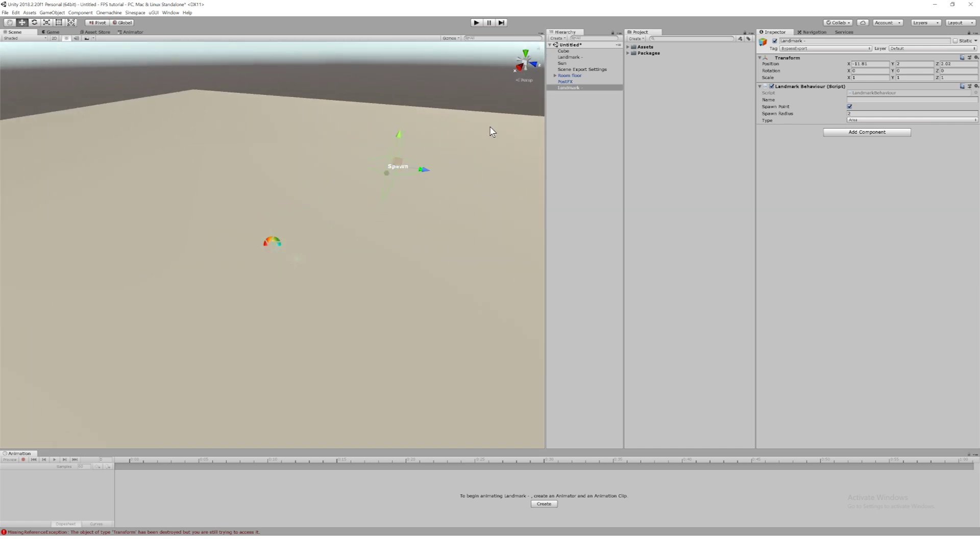
pyautogui.keyDown('ctrl'); pyautogui.click(589, 58); pyautogui.keyUp('ctrl')
pyautogui.click(592, 88)
pyautogui.press('Delete')
# - Try spawn radii of 4.1 and 0 on the landmark, and set the radius back to 2
pyautogui.click(585, 57)
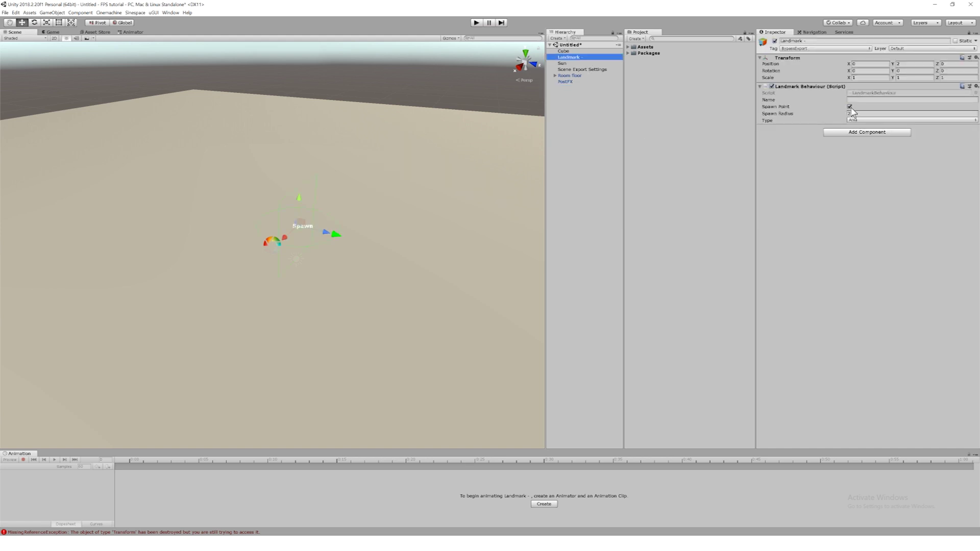
pyautogui.click(832, 114)
pyautogui.write('4.1')
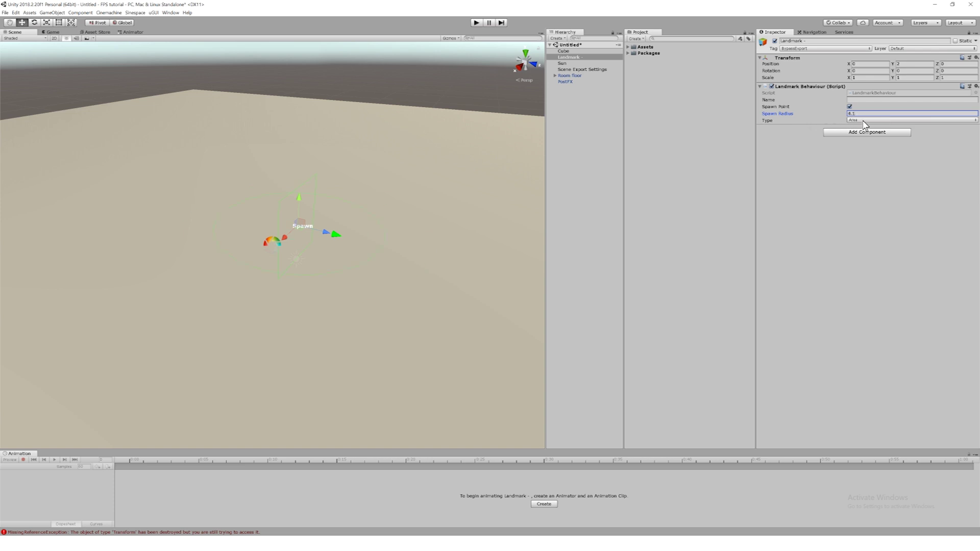
pyautogui.hotkey('ctrl', 'a')
pyautogui.write('0')
pyautogui.press('Tab')
pyautogui.click(865, 113)
pyautogui.write('2')
pyautogui.press('Tab')
# - Preview the scene in play mode with the chat panel hidden, look around the avatar, and stop the preview
pyautogui.press('alt')
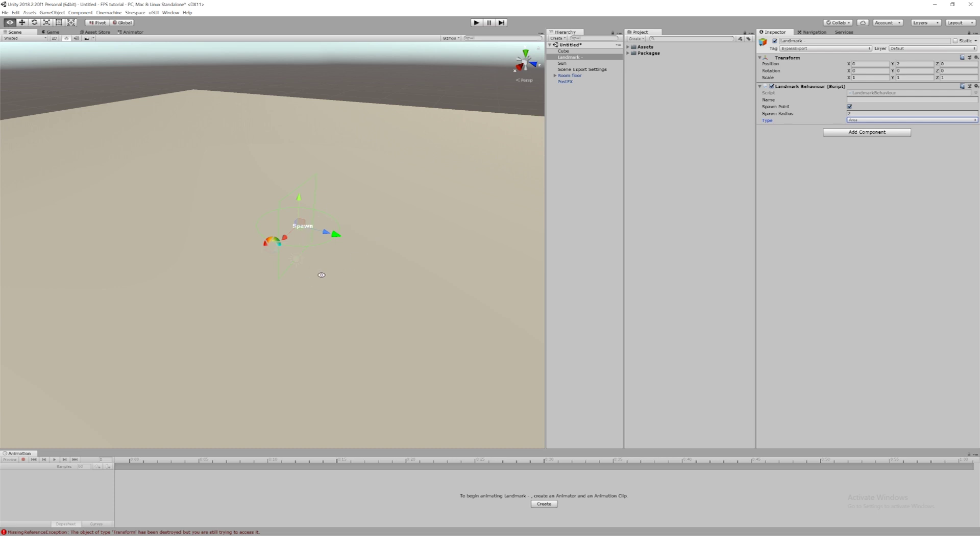
pyautogui.keyDown('alt'); pyautogui.moveTo(322, 275); pyautogui.dragTo(391, 251); pyautogui.keyUp('alt')
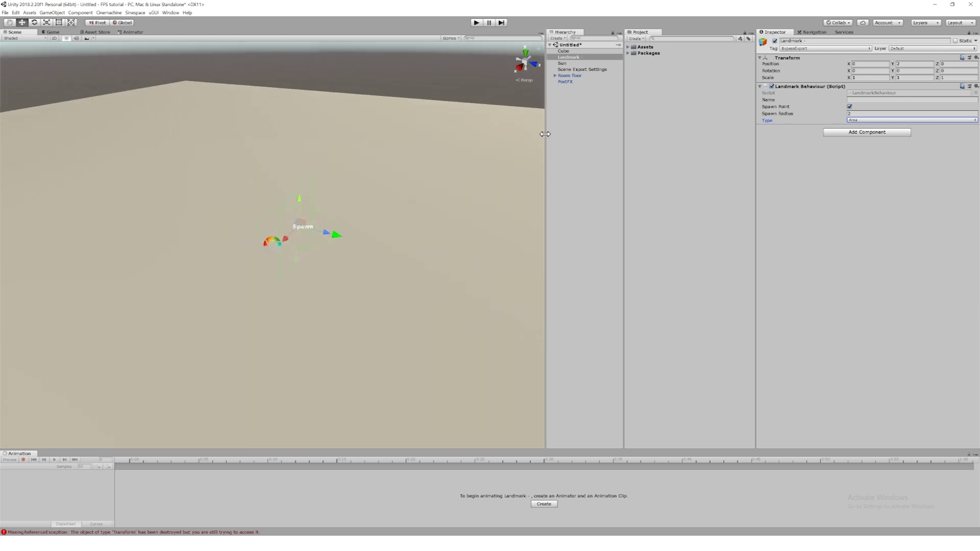
pyautogui.click(477, 23)
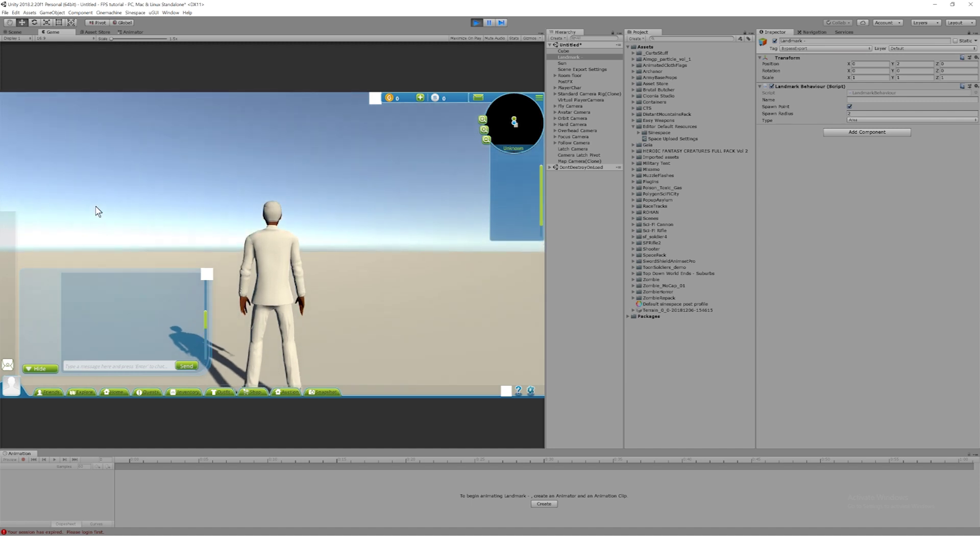
pyautogui.click(46, 368)
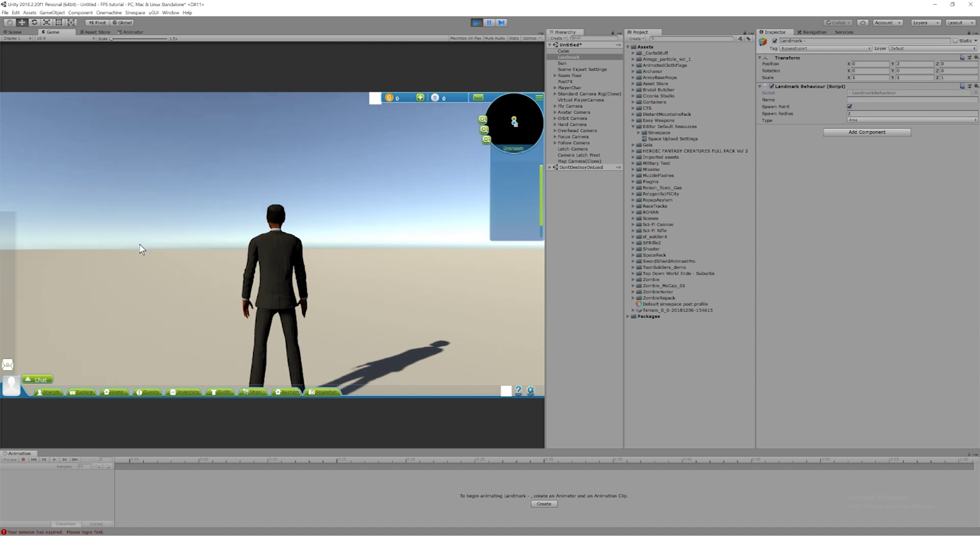
pyautogui.moveTo(77, 258); pyautogui.dragTo(31, 213, button='right')
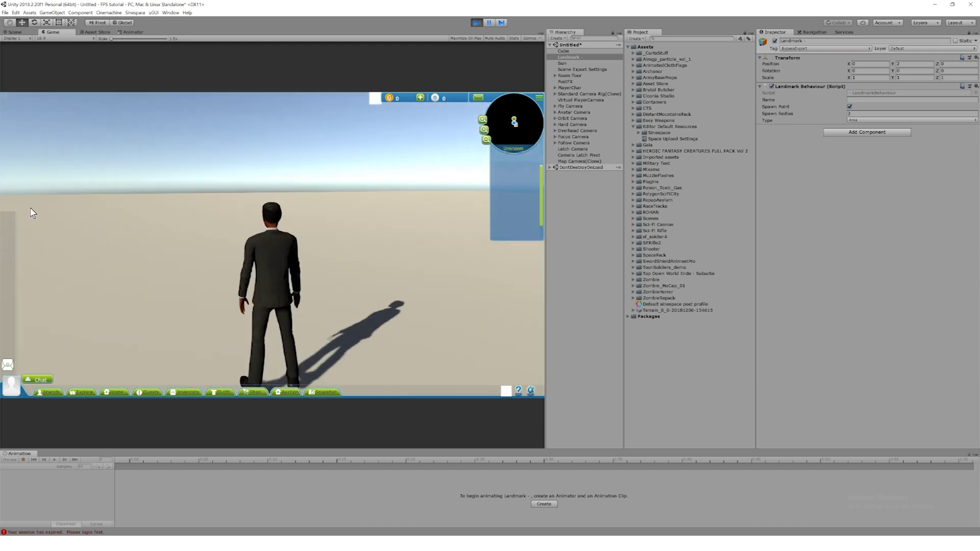
pyautogui.click(475, 22)
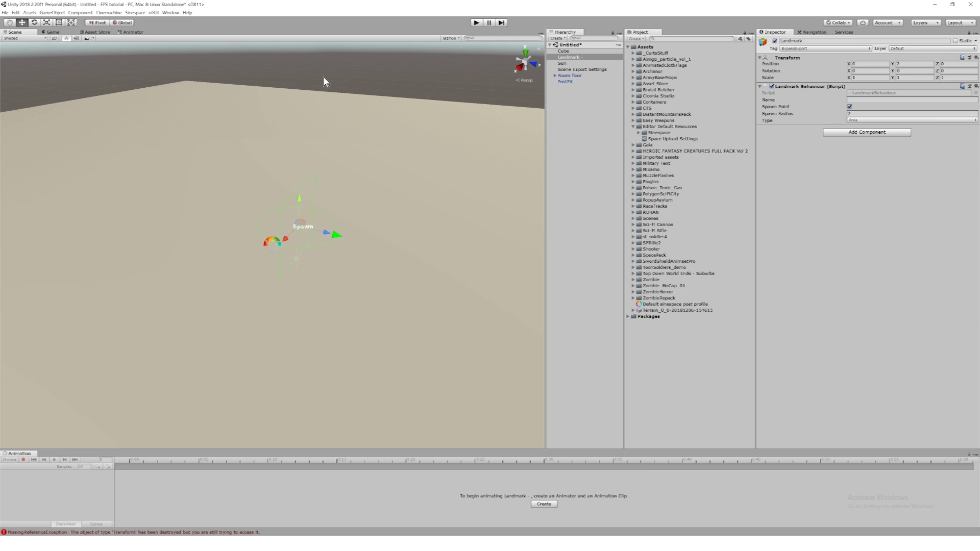
# - Try adding a second room floor by duplicating the existing one and moving the copy across the ground, and delete the copy
pyautogui.click(579, 76)
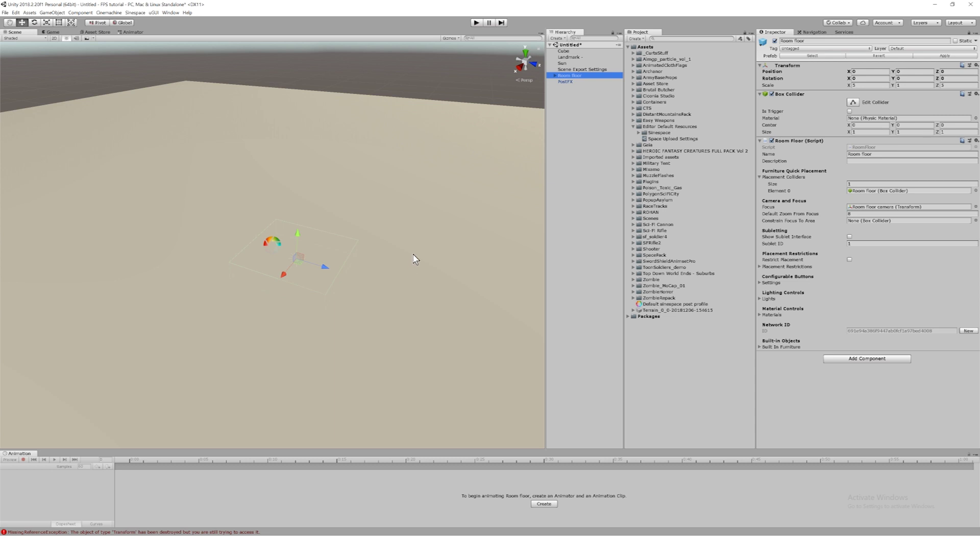
pyautogui.moveTo(357, 269)
pyautogui.keyDown('alt'); pyautogui.mouseDown()
pyautogui.moveTo(380, 203)
pyautogui.moveTo(361, 285)
pyautogui.mouseUp(); pyautogui.keyUp('alt')
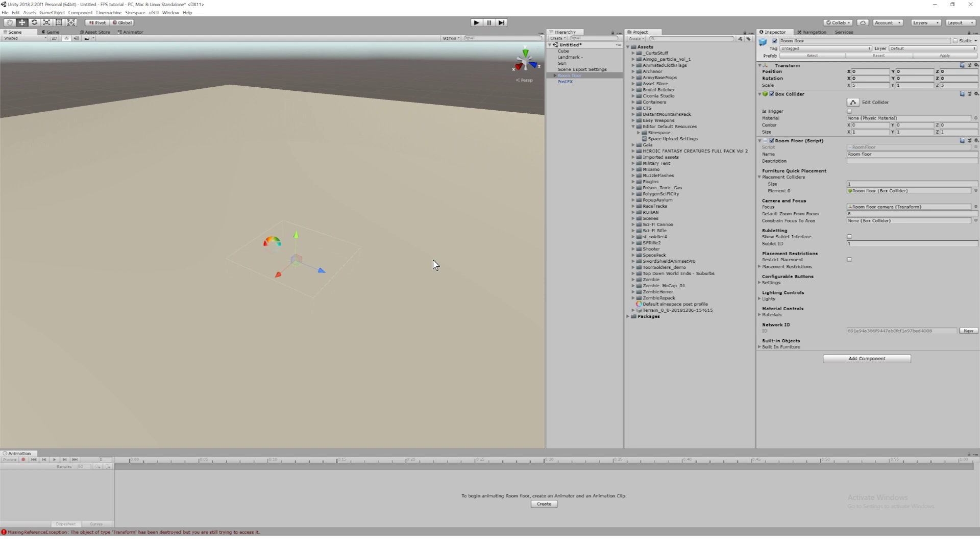
pyautogui.click(612, 76)
pyautogui.hotkey('ctrl', 'd')
pyautogui.moveTo(295, 271); pyautogui.dragTo(432, 183)
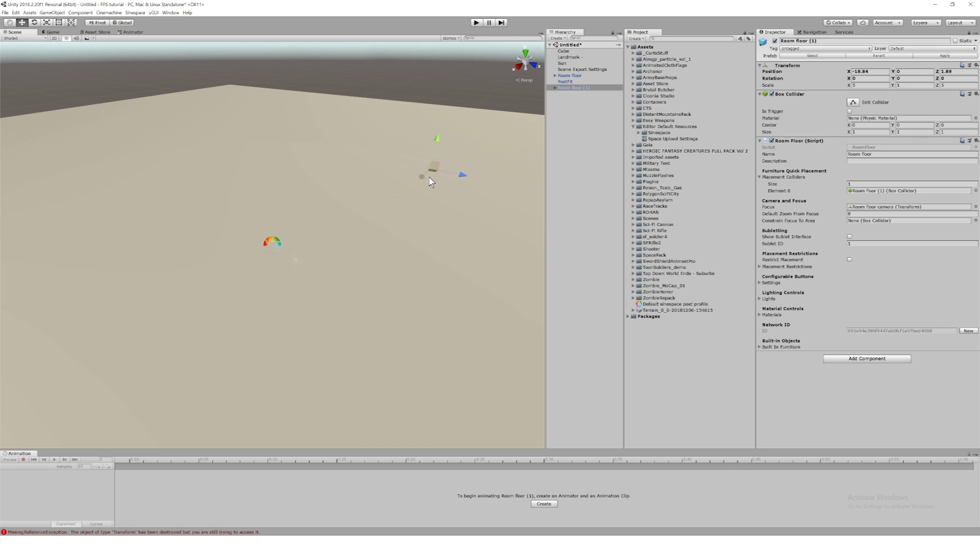
pyautogui.click(607, 89)
pyautogui.press('Delete')
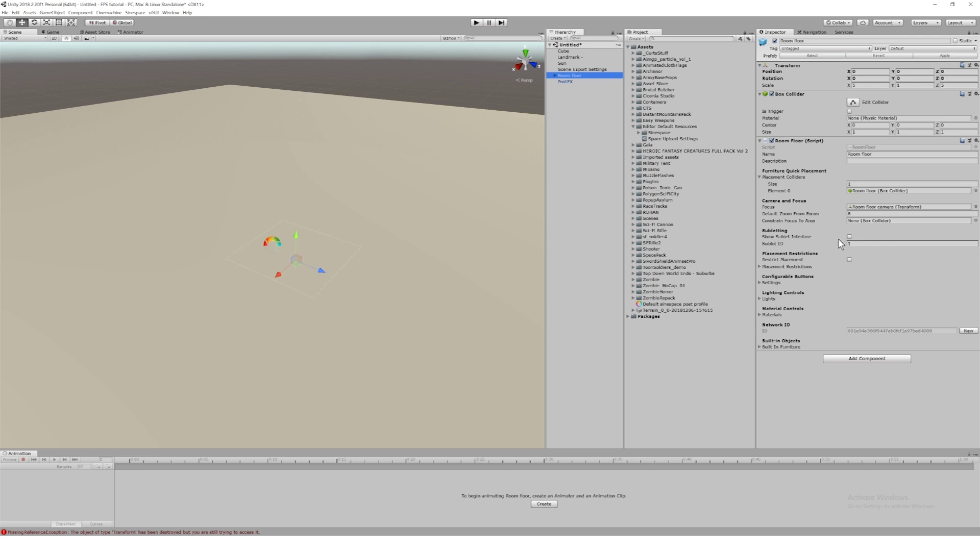
# - Examine the room floor's placement restrictions, configurable button settings and lighting controls
pyautogui.click(760, 267)
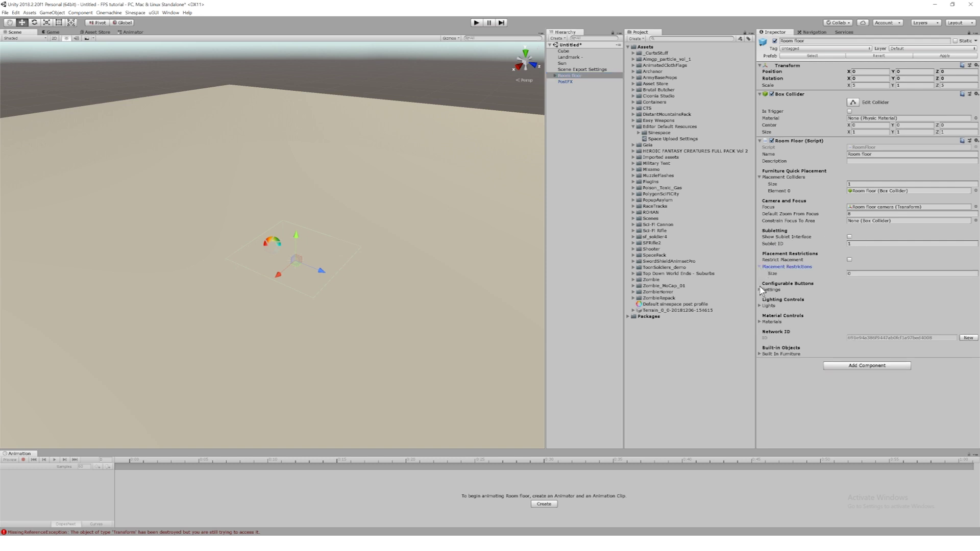
pyautogui.click(760, 290)
pyautogui.click(760, 313)
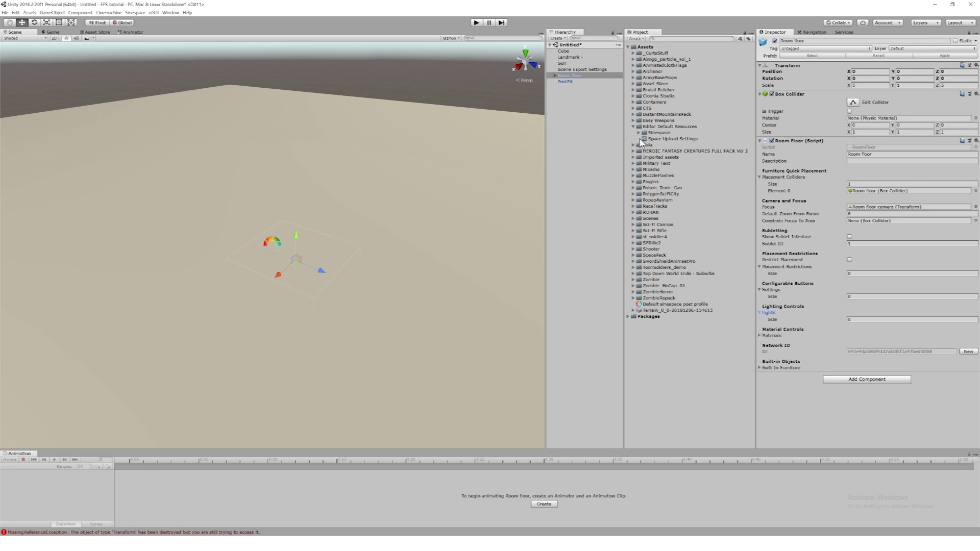
# - Examine the PostFX object's post-processing overrides, from ambient occlusion and bloom to color grading
pyautogui.click(585, 82)
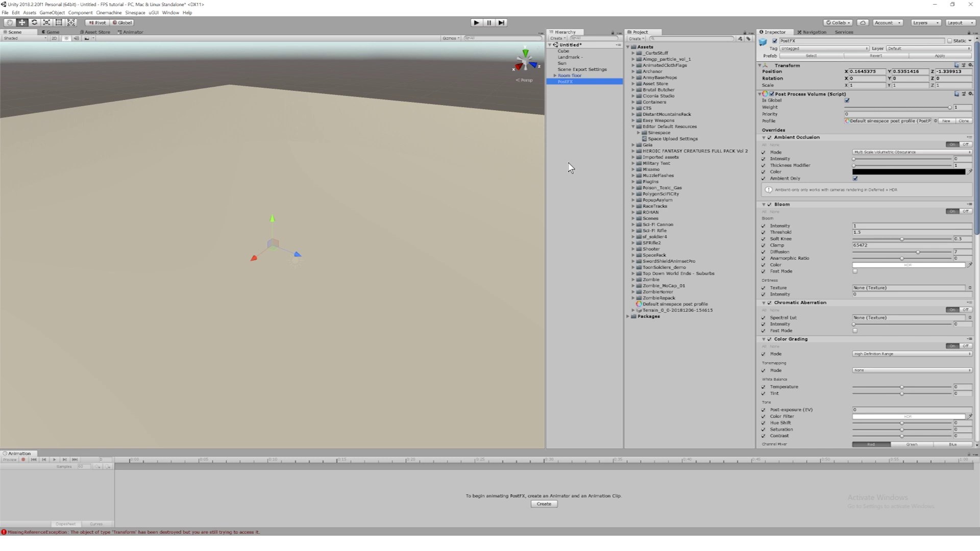
pyautogui.scroll(-5, 792, 207)
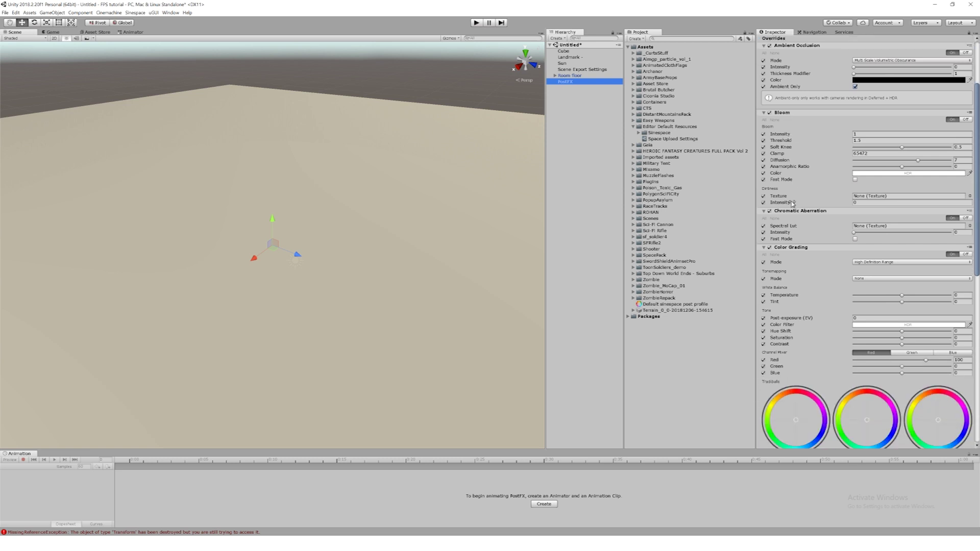
pyautogui.scroll(-4, 798, 199)
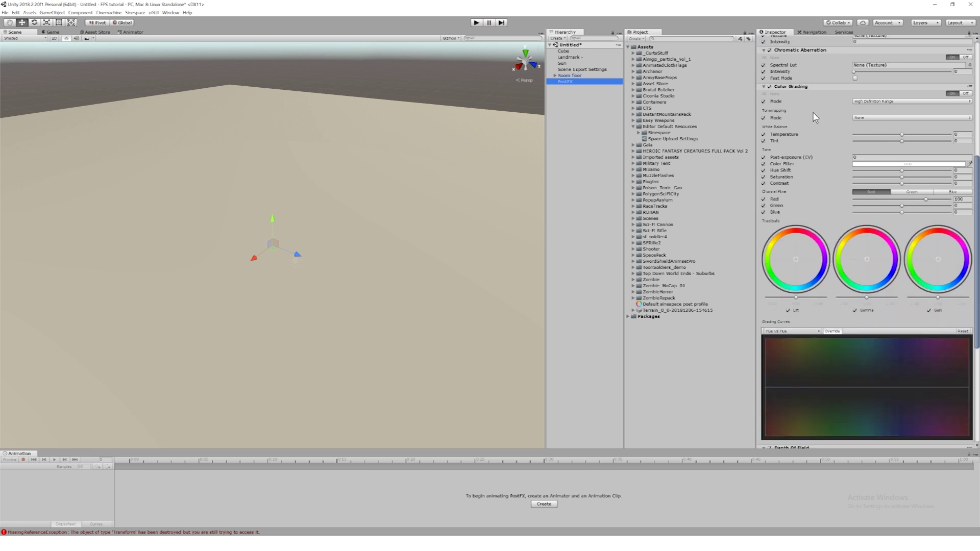
pyautogui.scroll(8, 815, 115)
pyautogui.scroll(3, 812, 102)
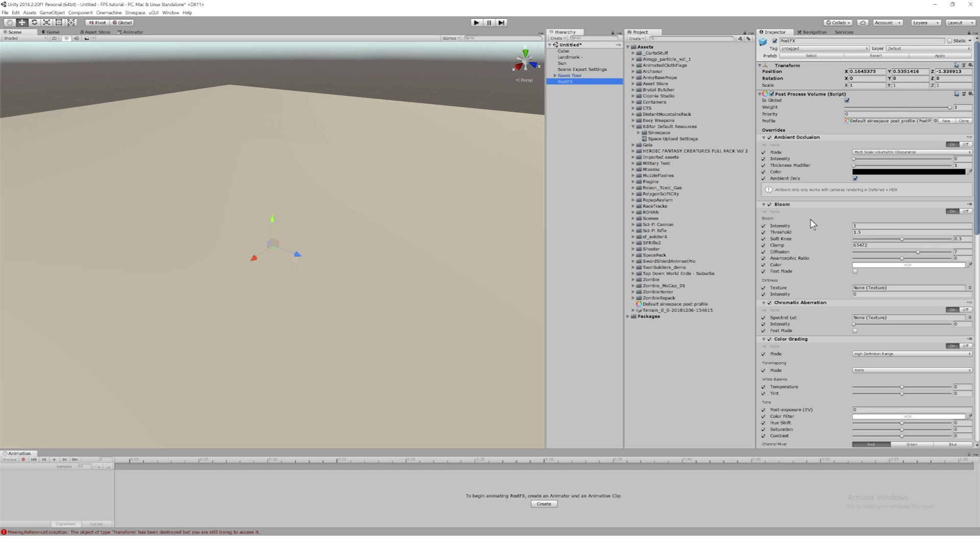
# - Locate the Default sinespace post profile asset used by PostFX and review its override settings
pyautogui.click(884, 120)
pyautogui.click(696, 305)
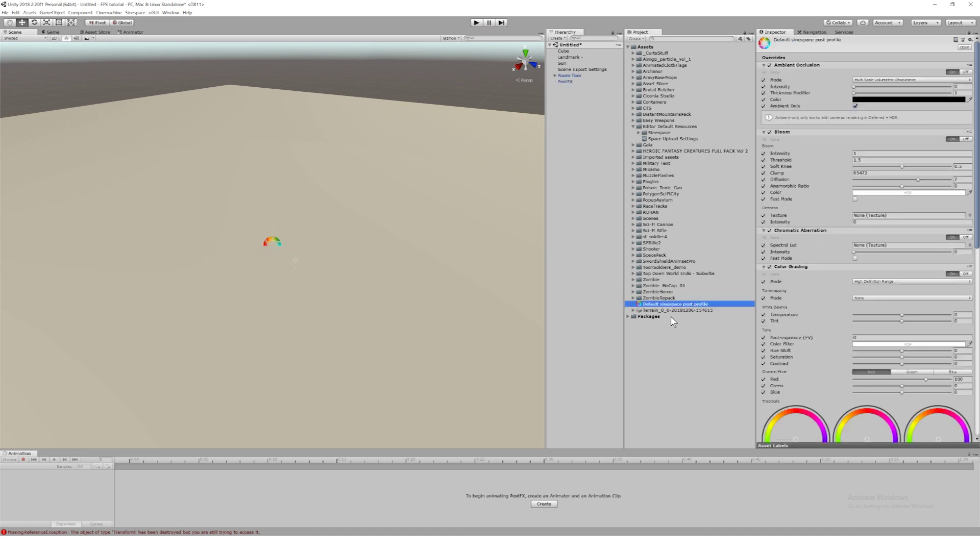
pyautogui.scroll(-20, 838, 282)
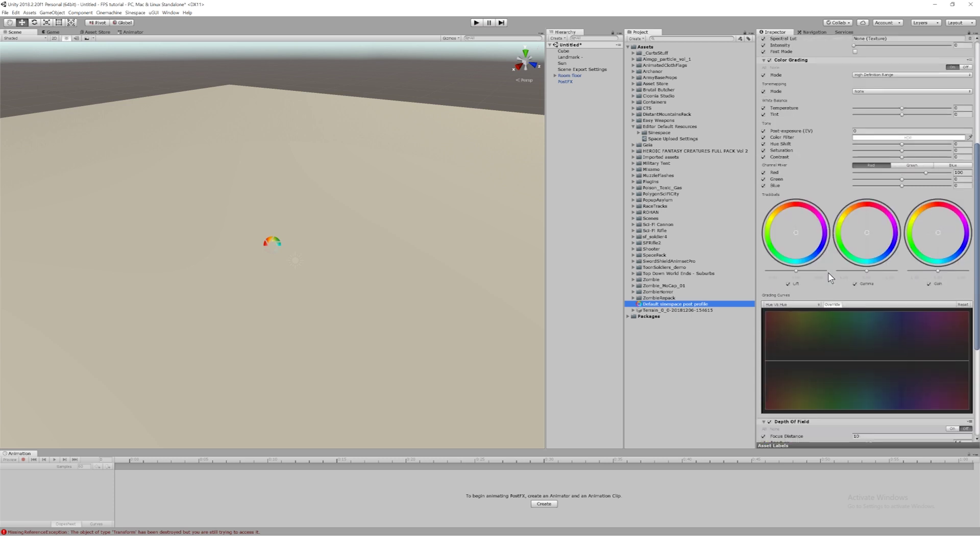
pyautogui.scroll(20, 824, 266)
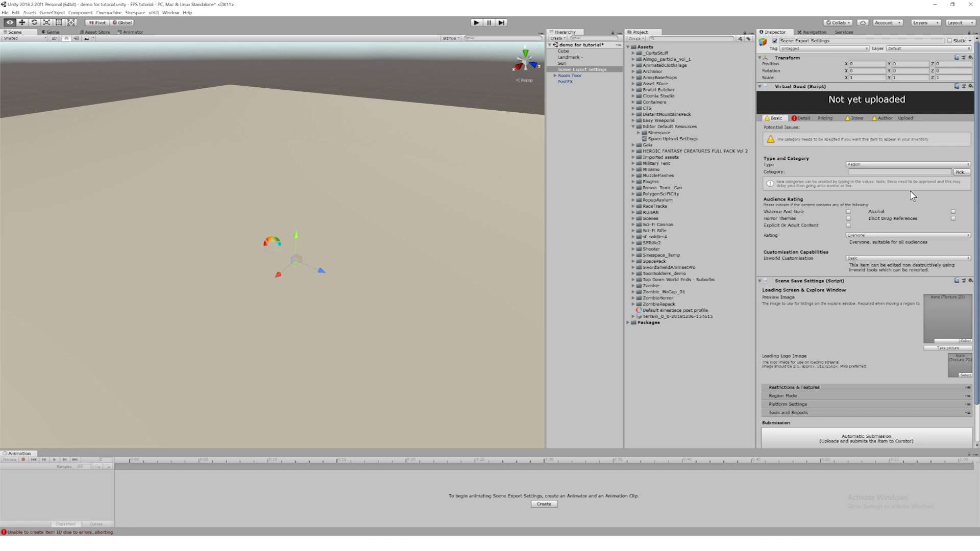
# - Set the scene's Virtual Good category to Region/Professional/Classroom
pyautogui.click(962, 173)
pyautogui.moveTo(953, 208)
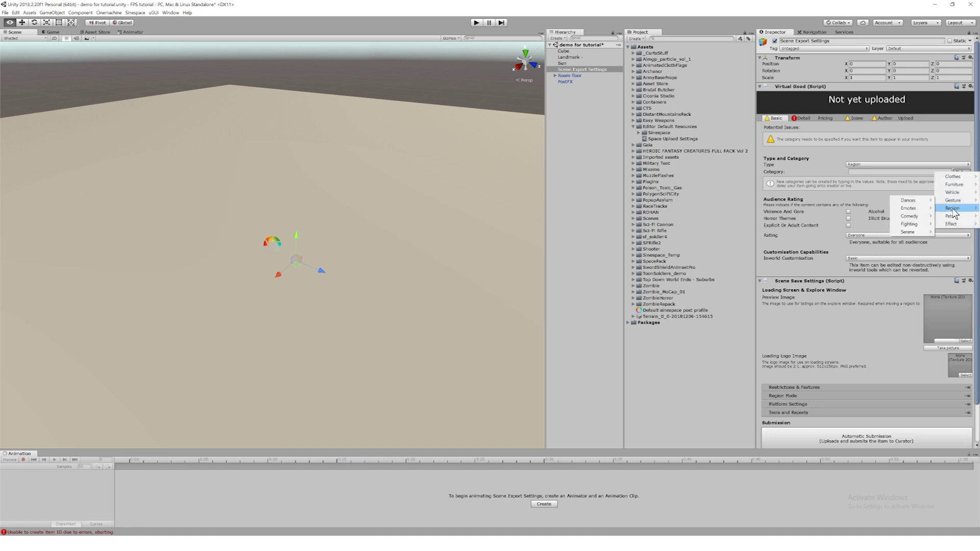
pyautogui.moveTo(914, 248)
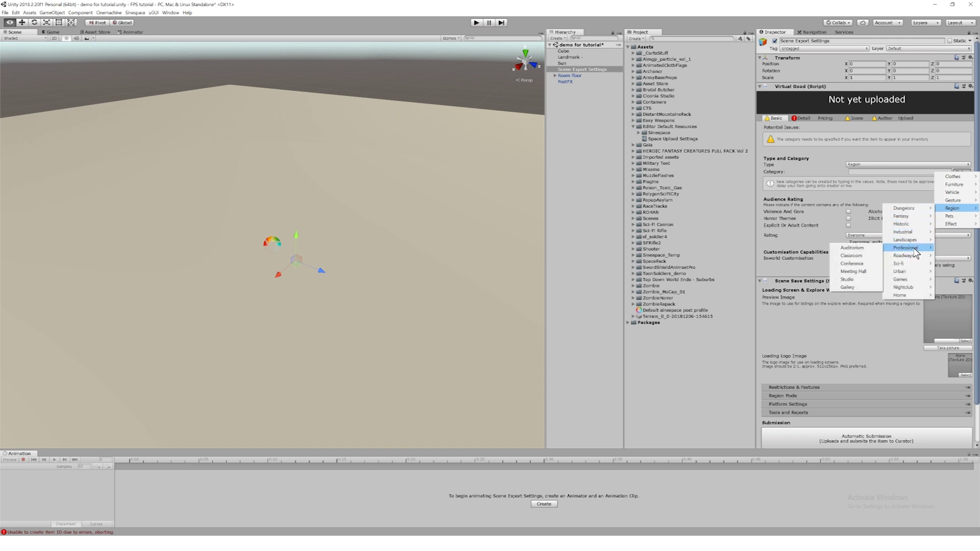
pyautogui.click(850, 255)
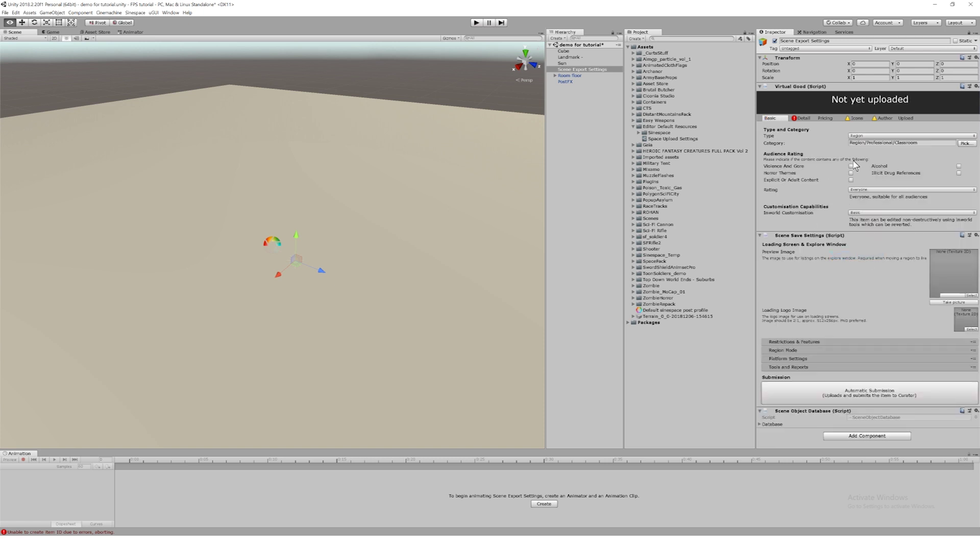
# - Fill in the item details with "Demo scene 0802" as both name and description, and SWE as the brand
pyautogui.click(802, 118)
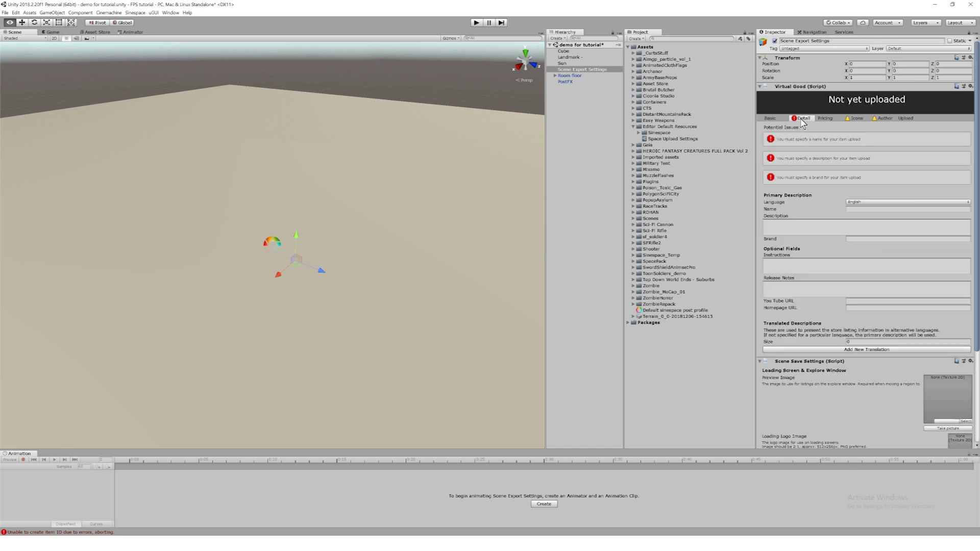
pyautogui.click(854, 208)
pyautogui.write('Del')
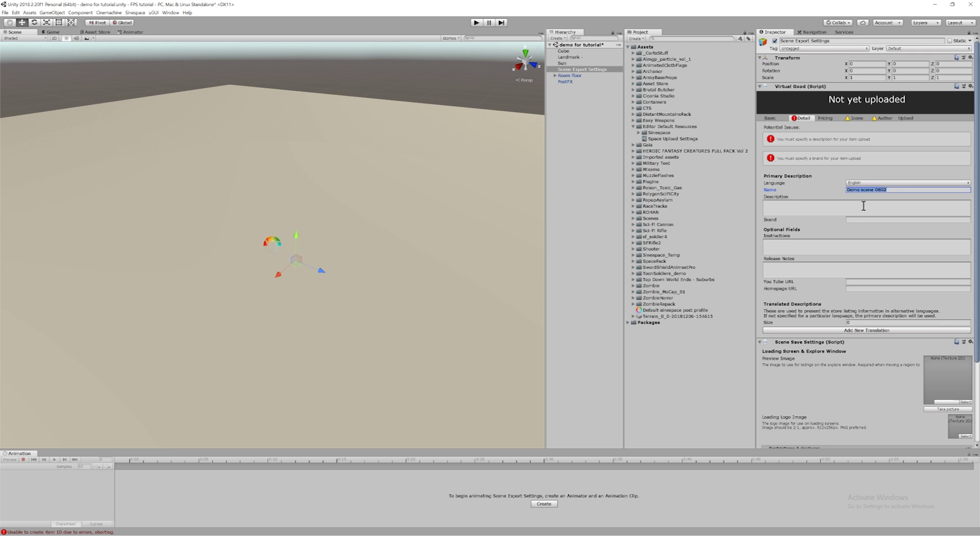
pyautogui.click(863, 206)
pyautogui.write('Demo scene 0802')
pyautogui.press('Tab')
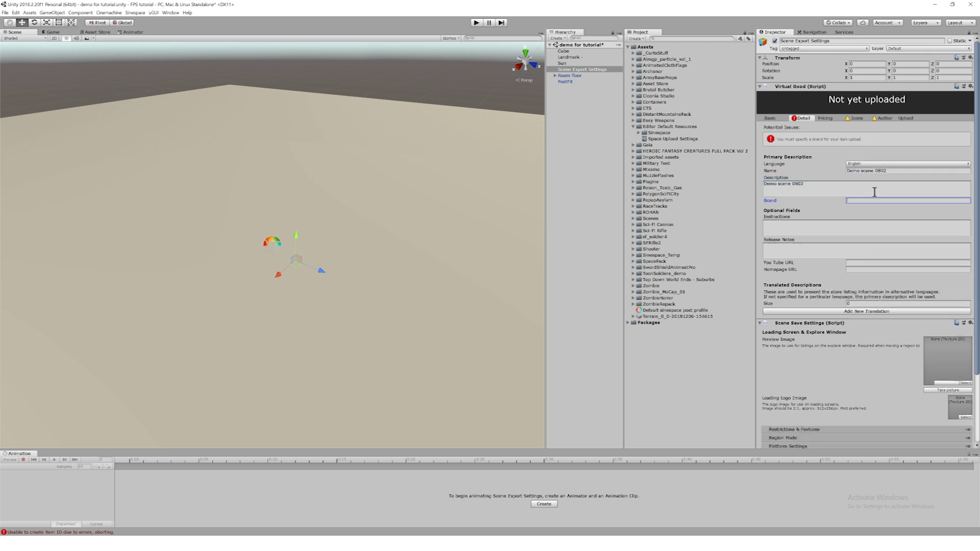
pyautogui.write('SWE')
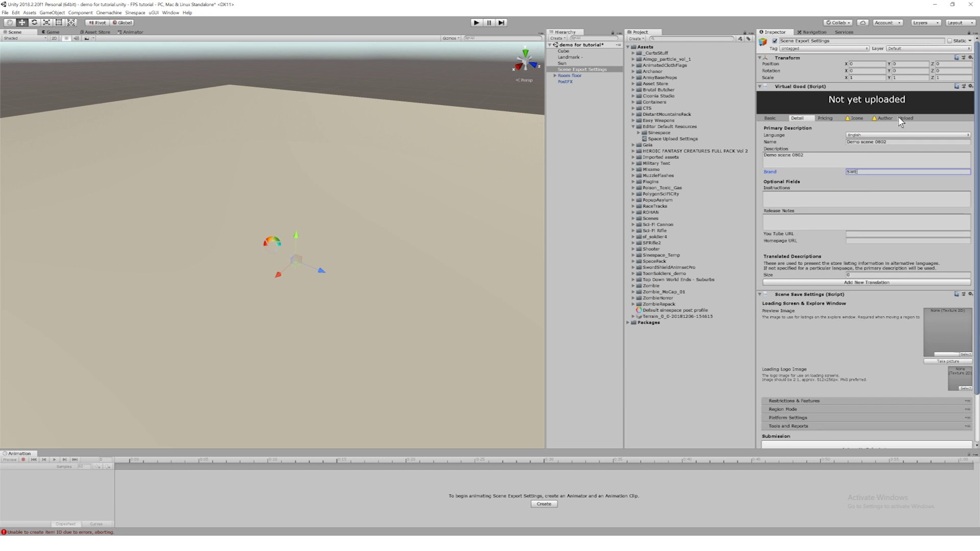
pyautogui.press('Tab')
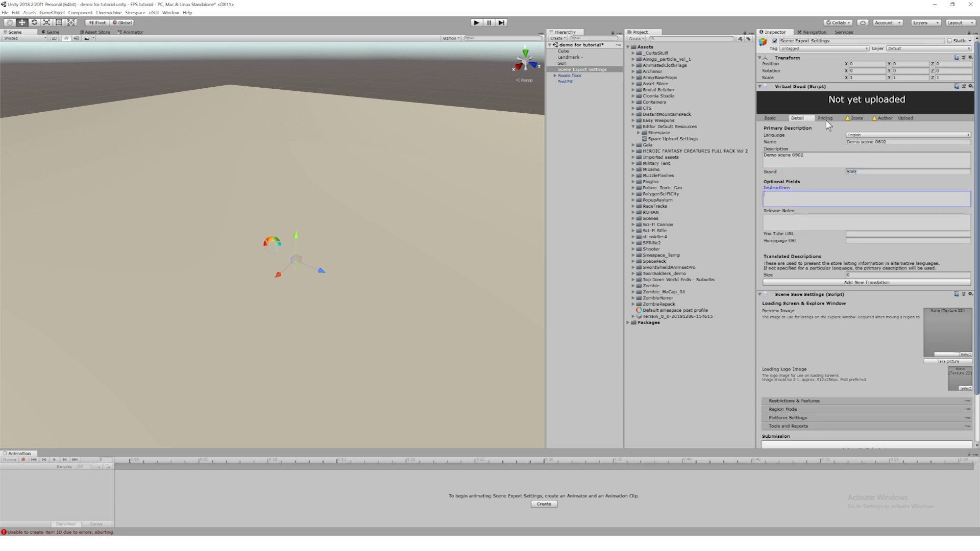
# - Mark the region item as not for sale and check its icon requirements
pyautogui.click(826, 119)
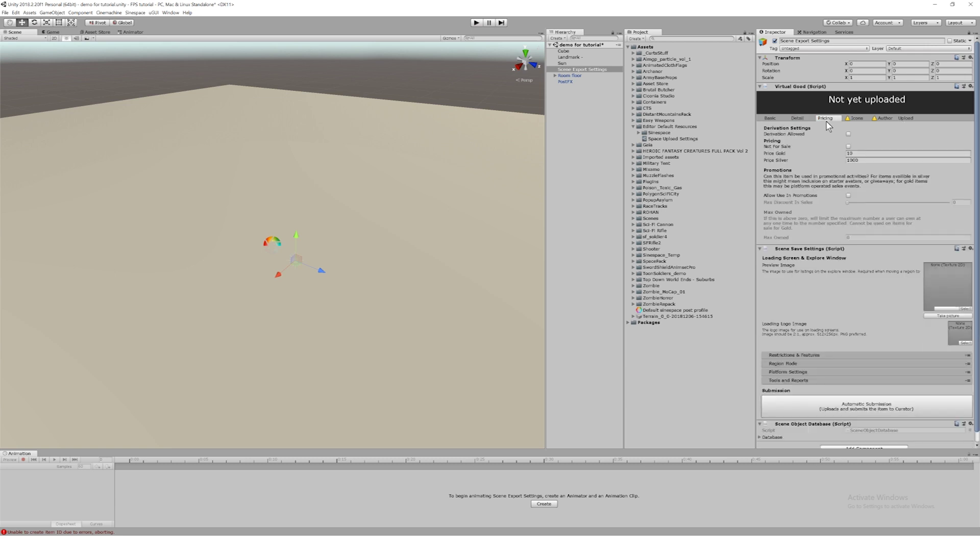
pyautogui.click(849, 147)
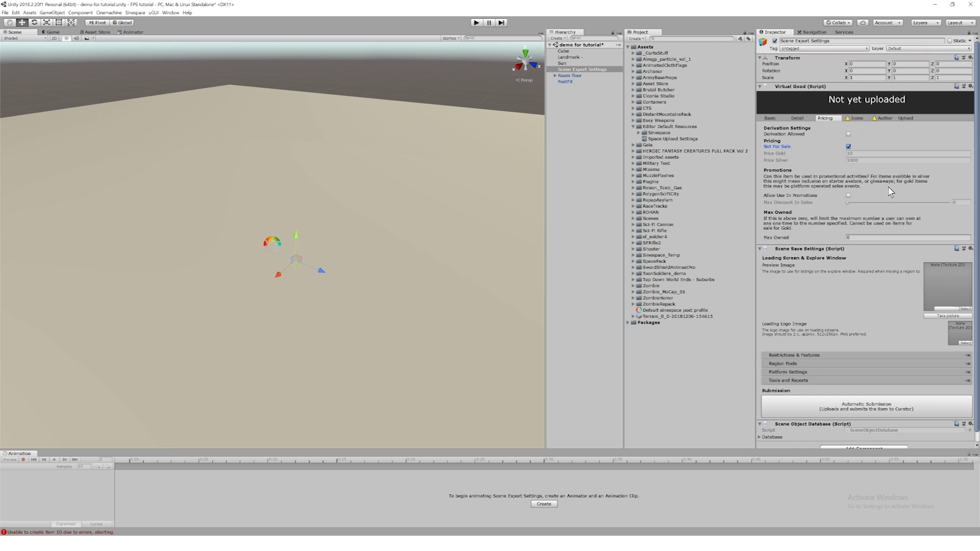
pyautogui.click(855, 120)
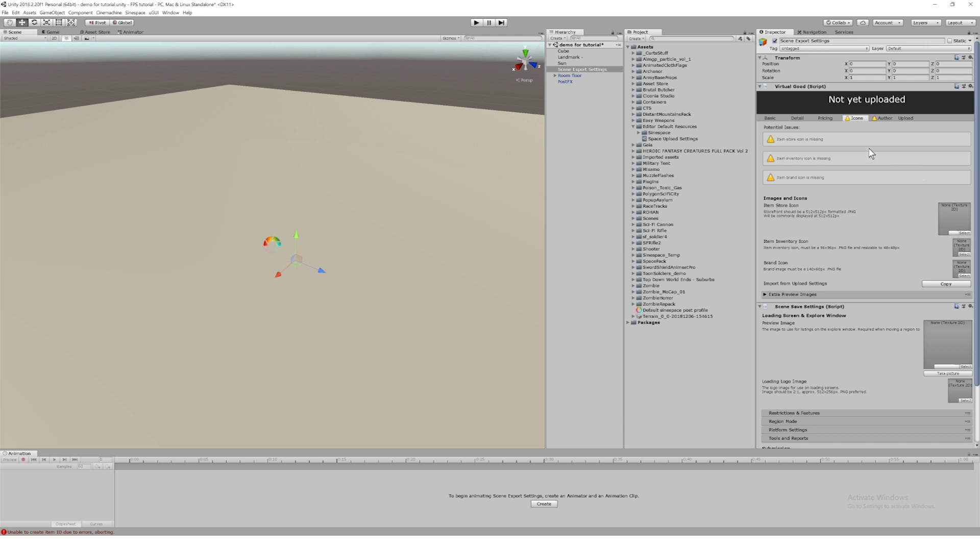
# - Enter SWE as both the developer name and the copyright, and review the item's upload options
pyautogui.click(883, 119)
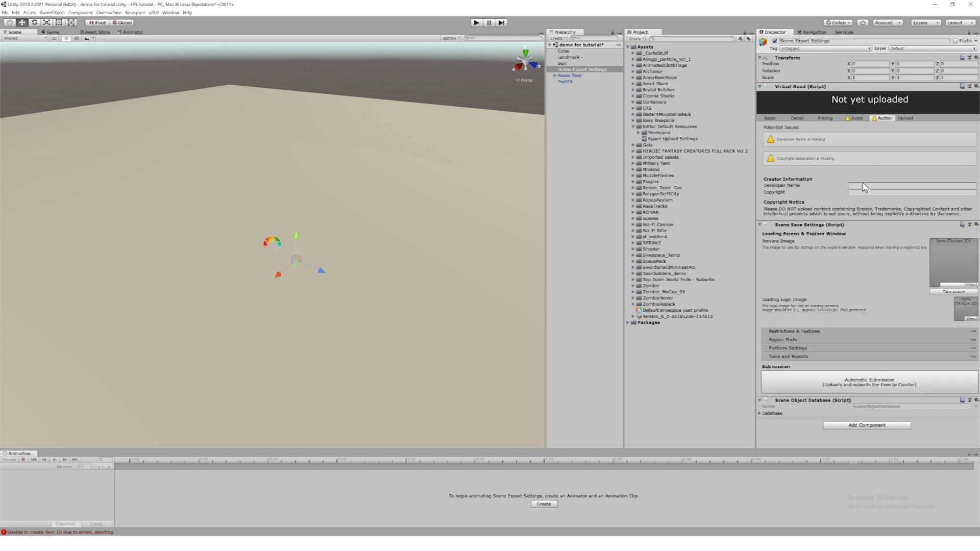
pyautogui.click(863, 187)
pyautogui.write('SWE')
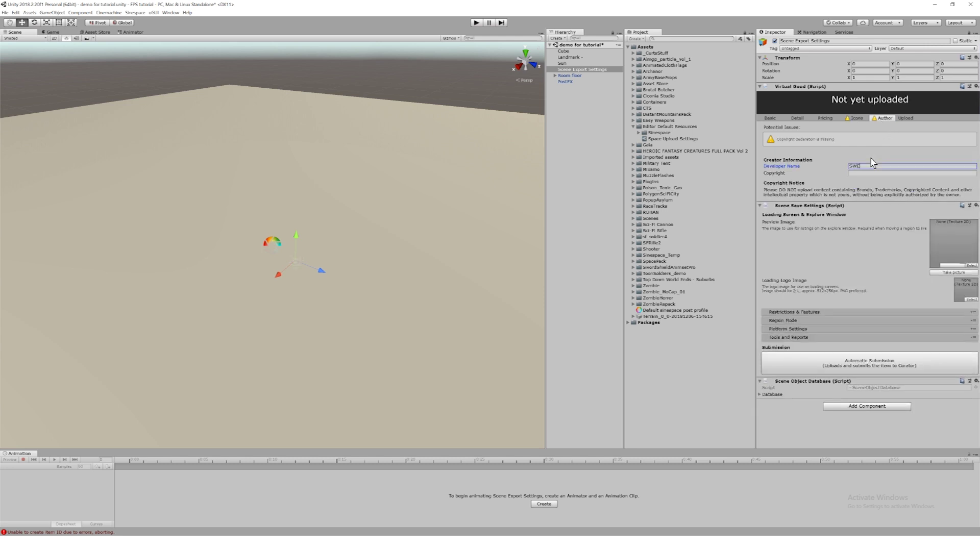
pyautogui.click(874, 173)
pyautogui.write('AS')
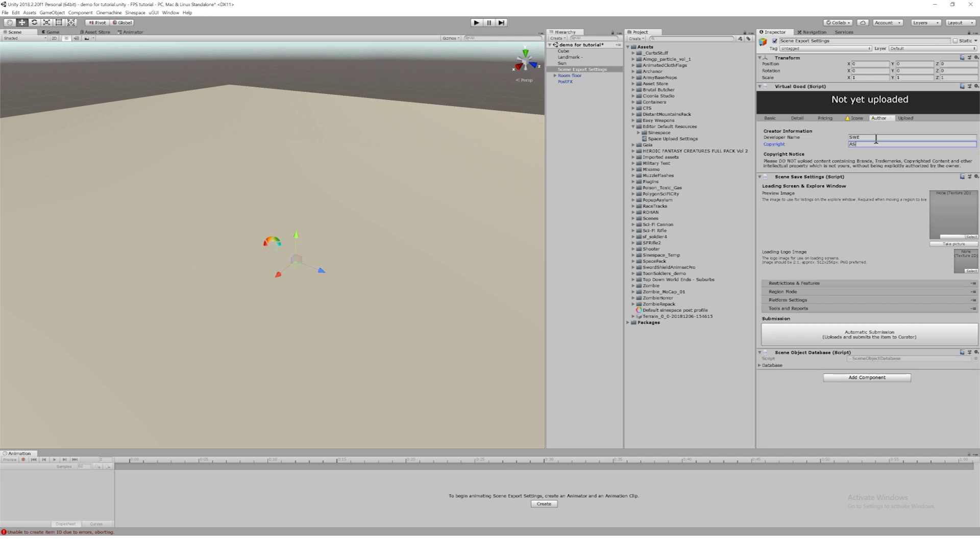
pyautogui.press('BackSpace')
pyautogui.press('BackSpace')
pyautogui.write('SWE')
pyautogui.click(904, 119)
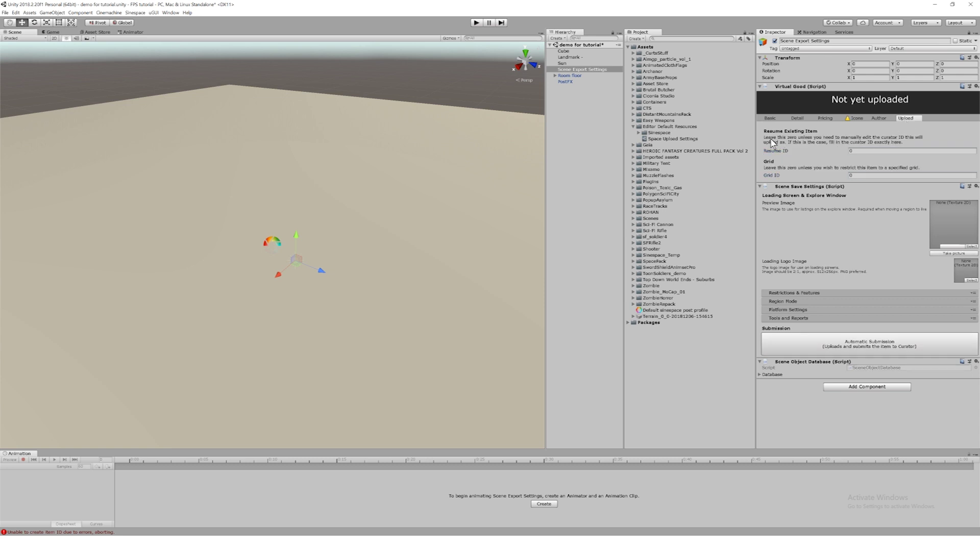
# - Place the barrel3, gBottle2Small and TrashContainer2Mil prefabs from ArmyBaseProps at separate spots on the ground
pyautogui.click(633, 78)
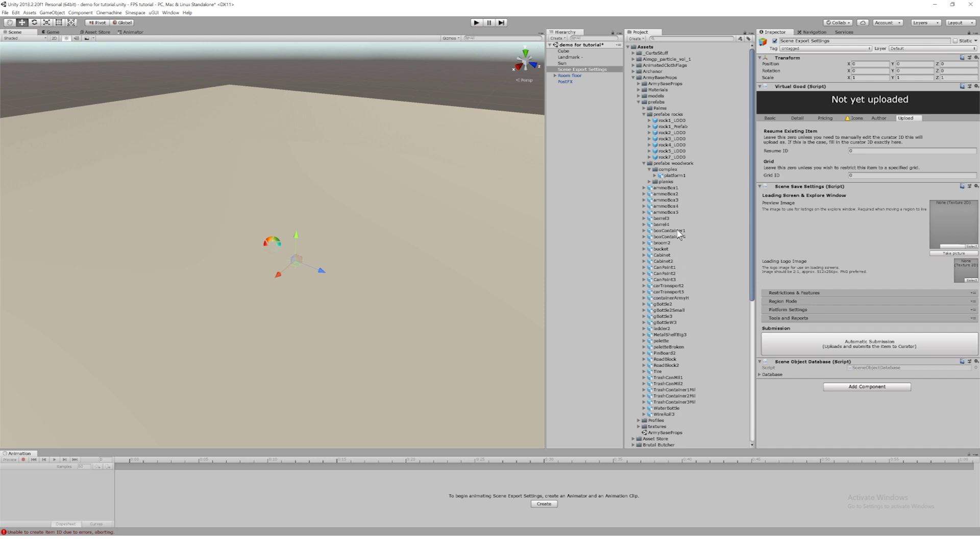
pyautogui.moveTo(664, 219); pyautogui.dragTo(426, 248)
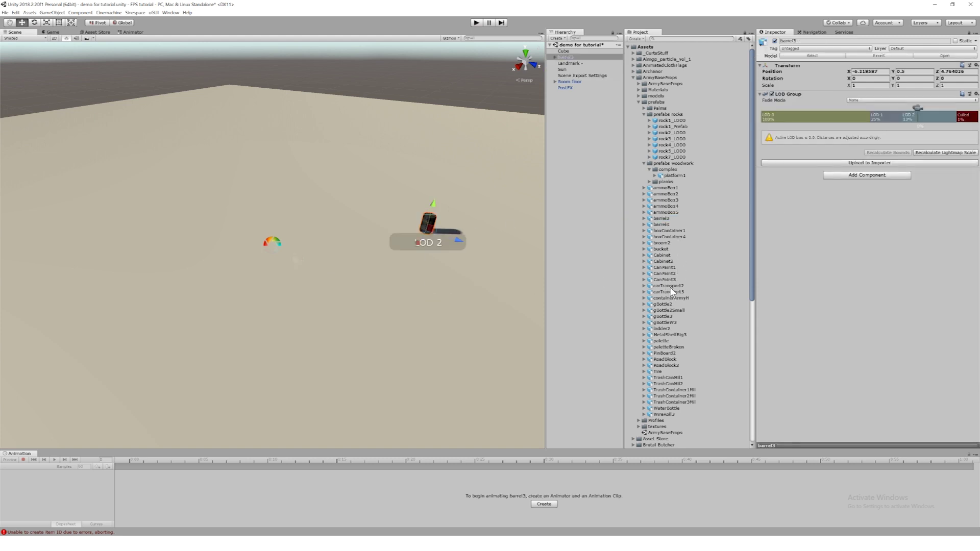
pyautogui.moveTo(668, 310); pyautogui.dragTo(374, 326)
pyautogui.scroll(-3, 664, 358)
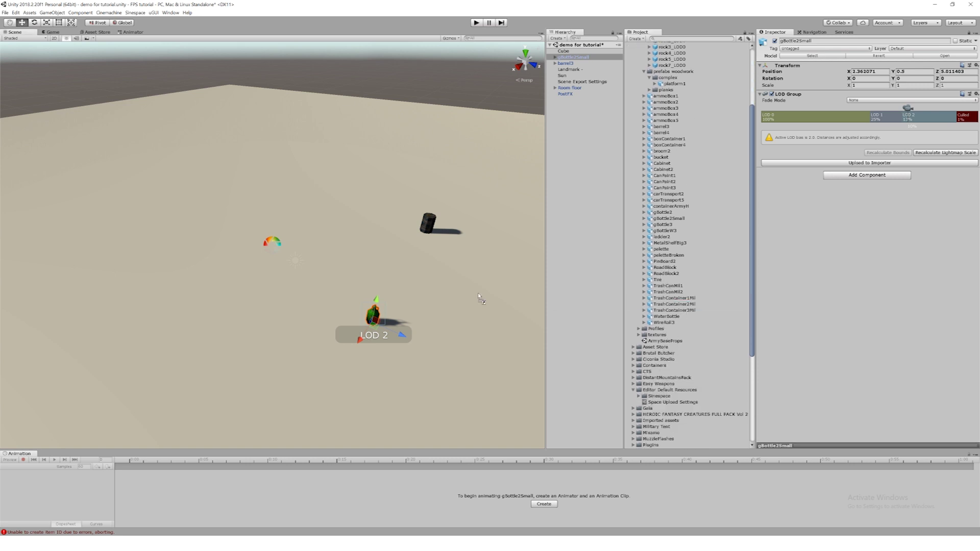
pyautogui.moveTo(477, 295); pyautogui.dragTo(237, 291)
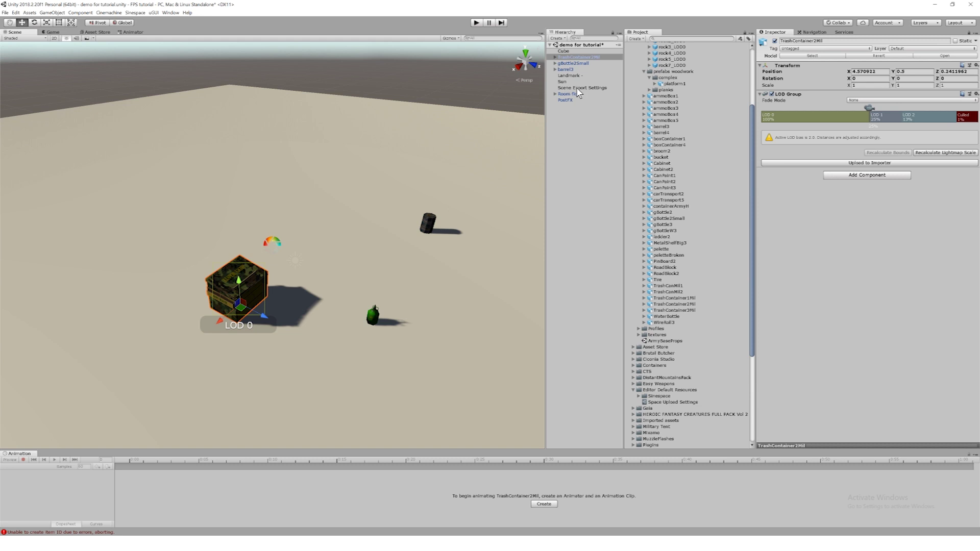
# - Submit the region through Automatic Submission in Scene Export Settings and confirm the upload
pyautogui.click(581, 88)
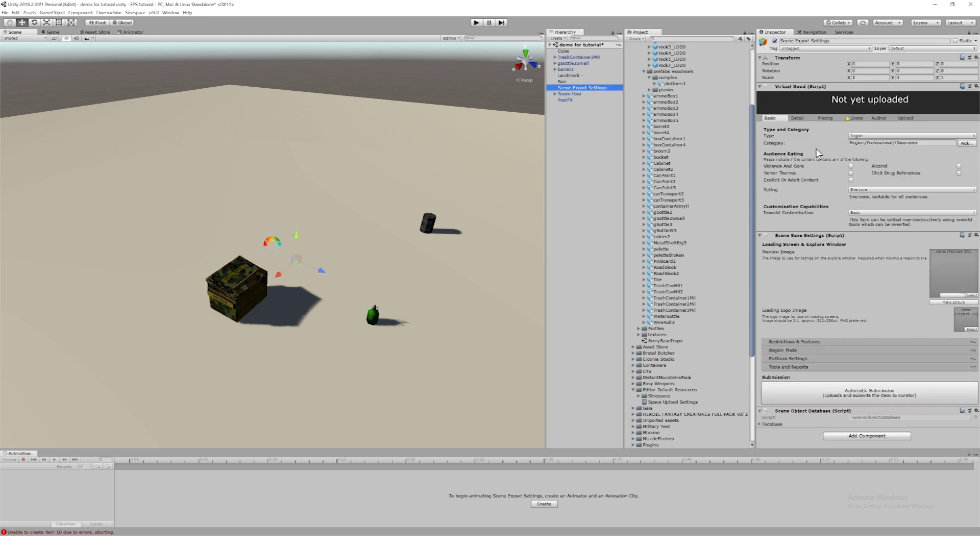
pyautogui.click(907, 119)
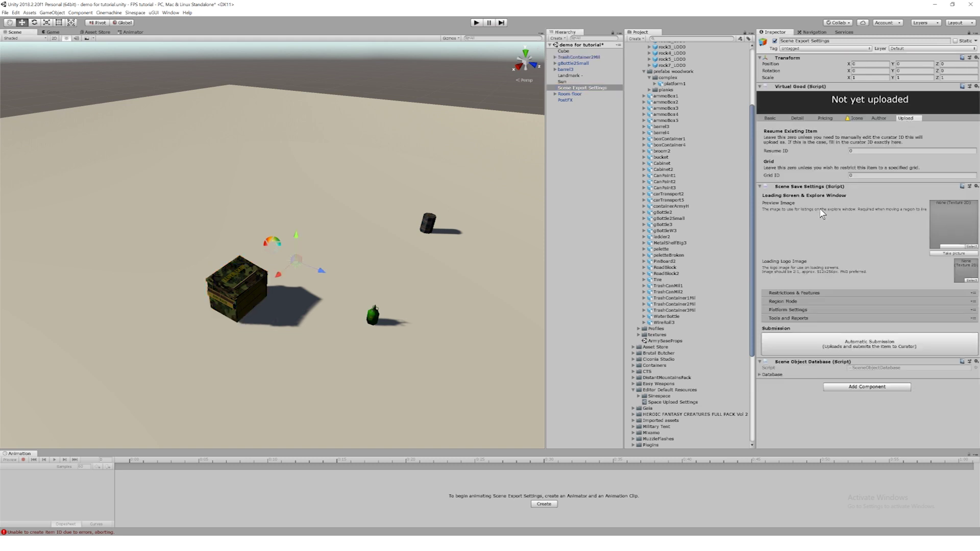
pyautogui.click(843, 351)
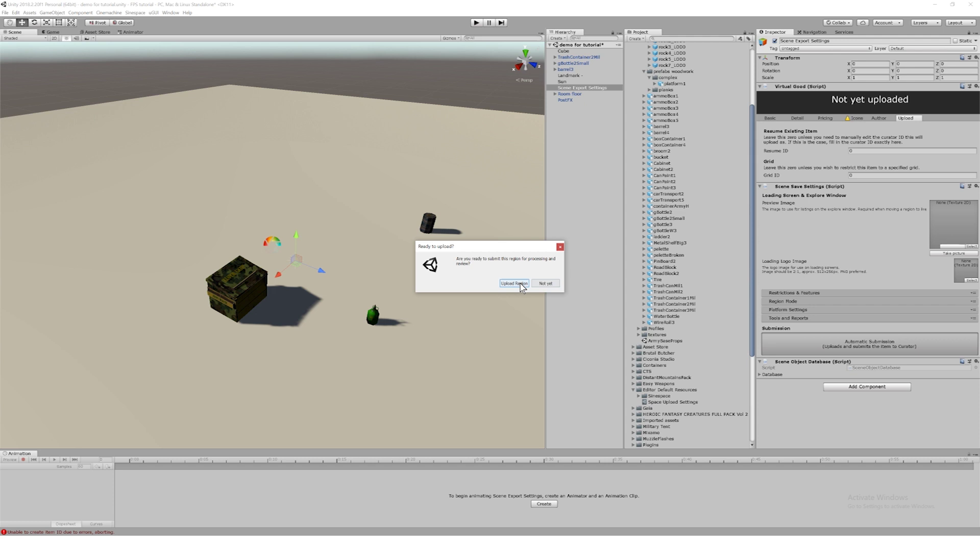
pyautogui.click(521, 284)
pyautogui.click(519, 284)
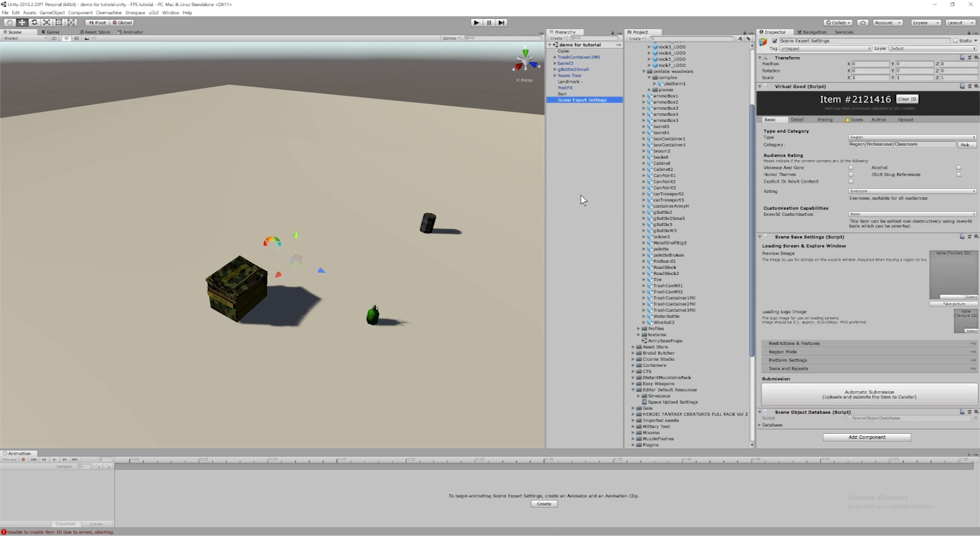
# - Switch to the Sinespace Curator page in the browser and check the processing status of Demo scene 0802
pyautogui.press('alt')
pyautogui.hotkey('alt', 'Tab')
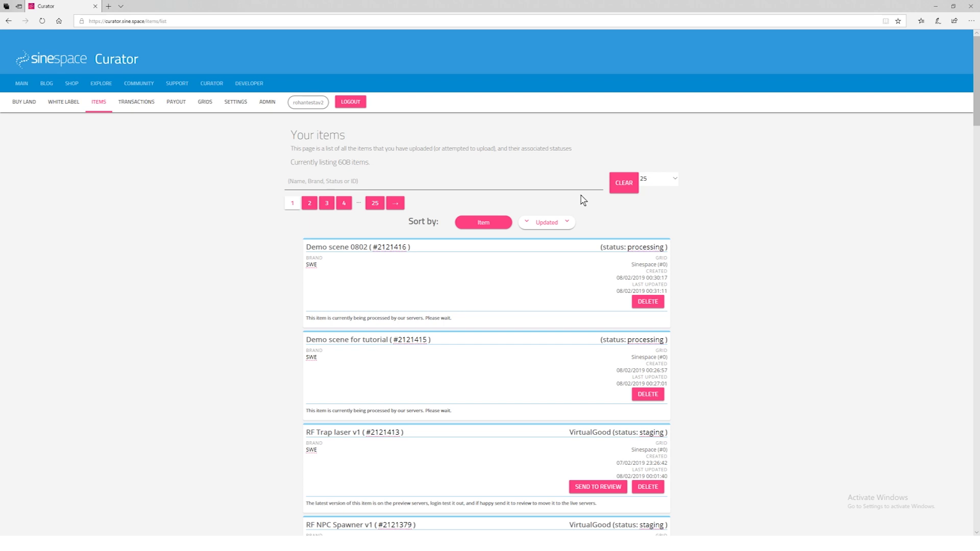
pyautogui.scroll(-2, 582, 200)
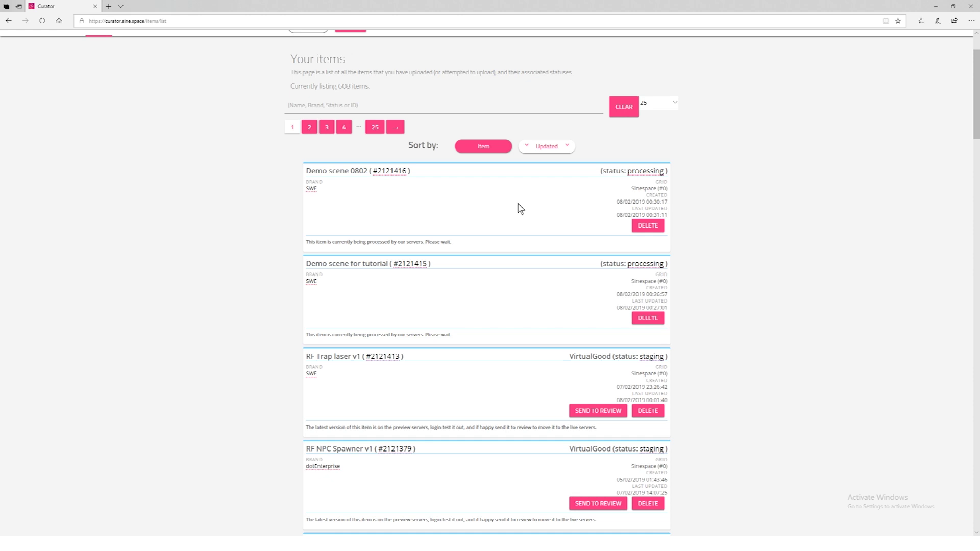
# - Switch to the Sinespace client and log in to the preview server
pyautogui.hotkey('alt', 'Tab')
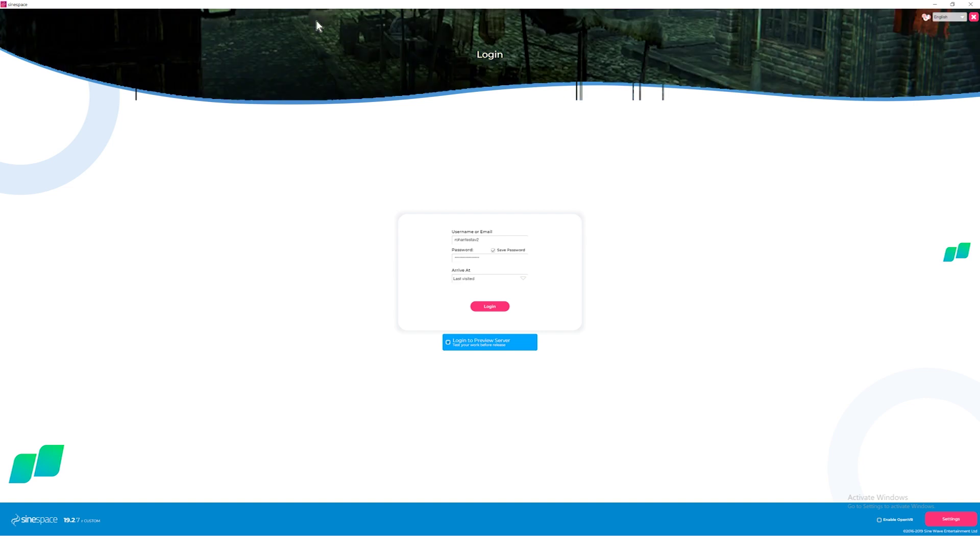
pyautogui.click(448, 342)
pyautogui.click(449, 342)
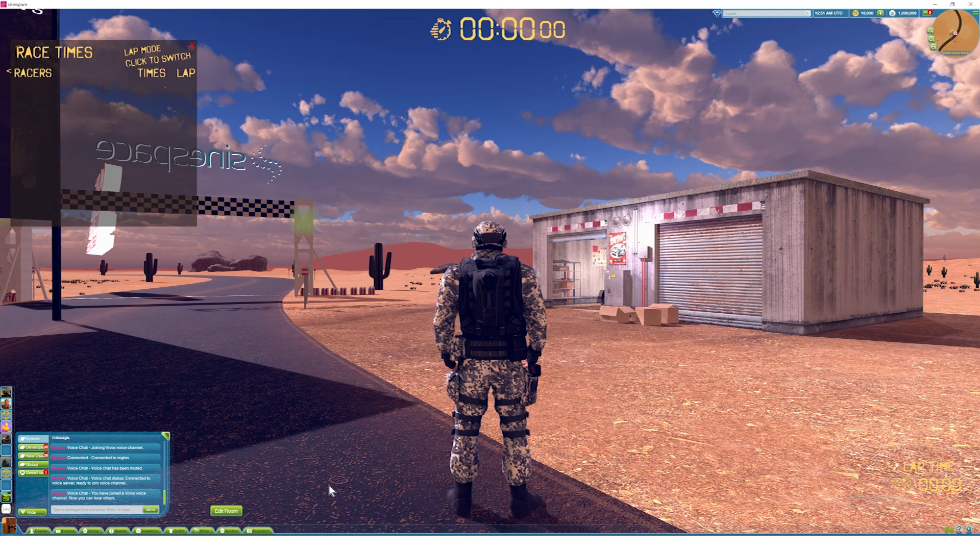
# - Enter the Demo scene 0802 region from the account's region list and turn the avatar to inspect the placed props
pyautogui.click(93, 531)
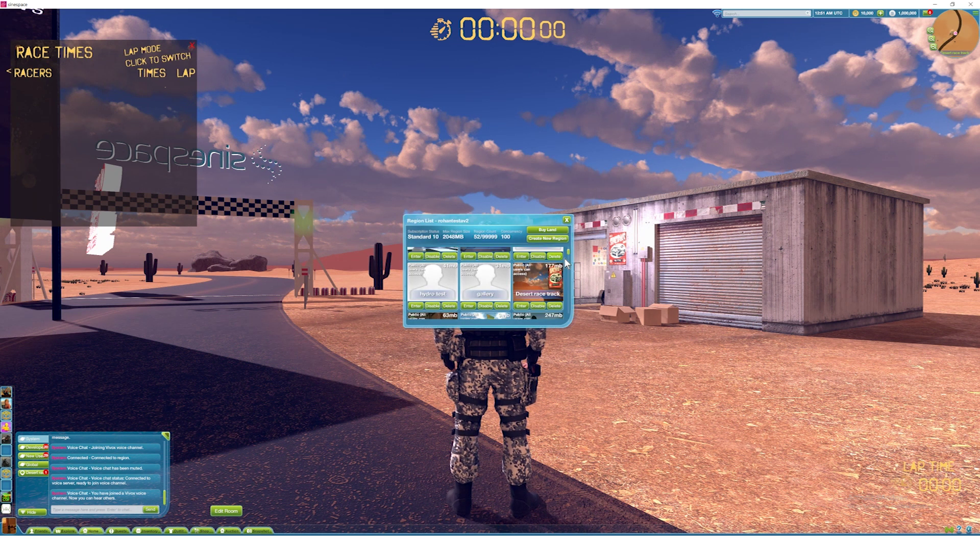
pyautogui.moveTo(568, 250); pyautogui.dragTo(568, 311)
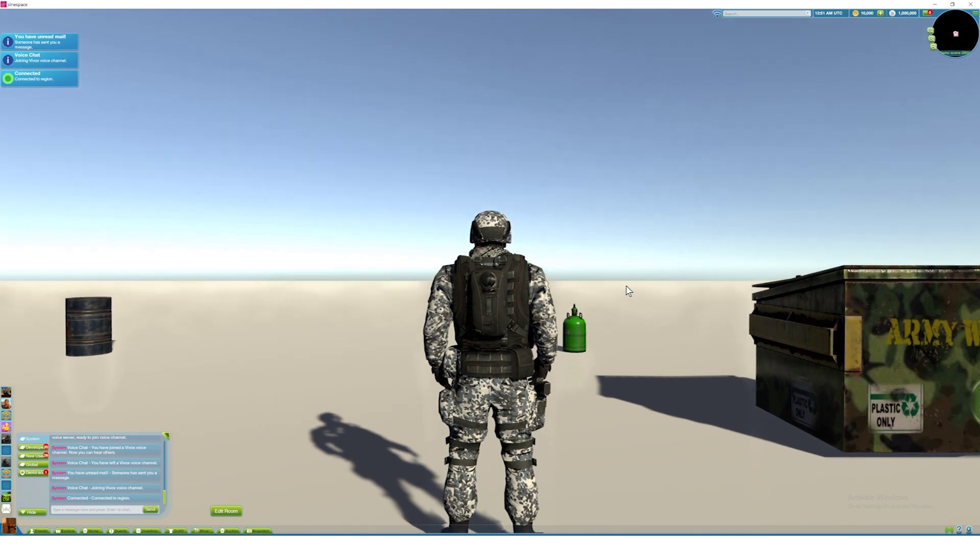
pyautogui.press('a')
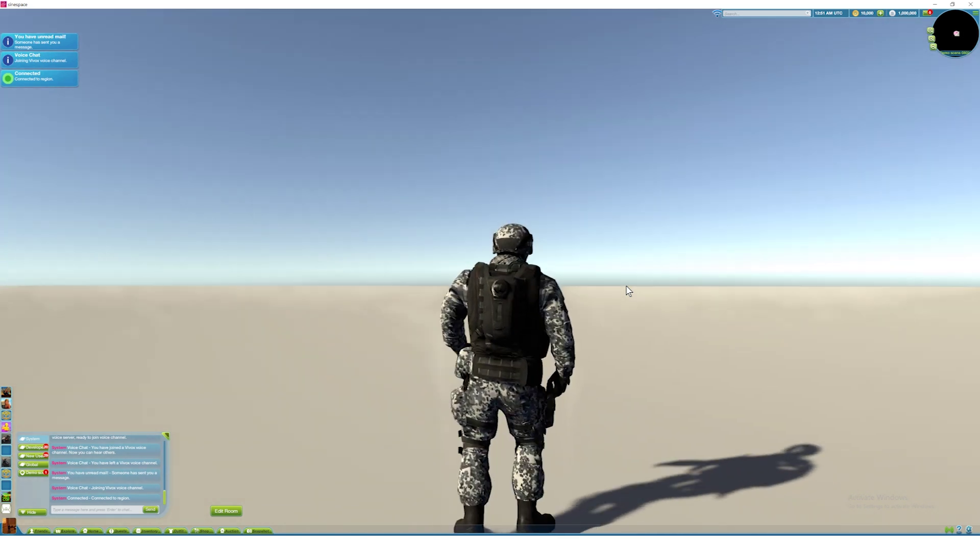
pyautogui.press('d')
pyautogui.press('d')
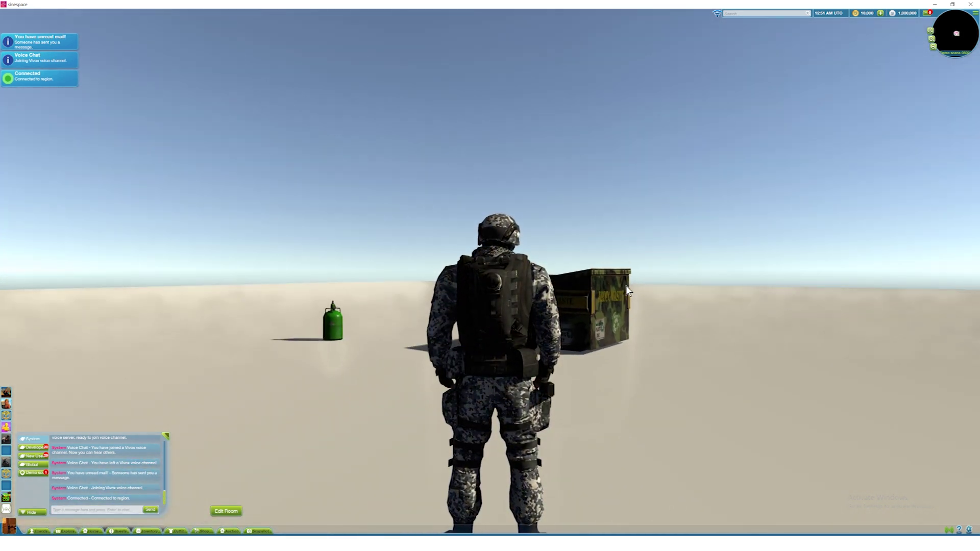
# - Open the Demo scene 0802 region's information and its access settings for editing
pyautogui.click(956, 53)
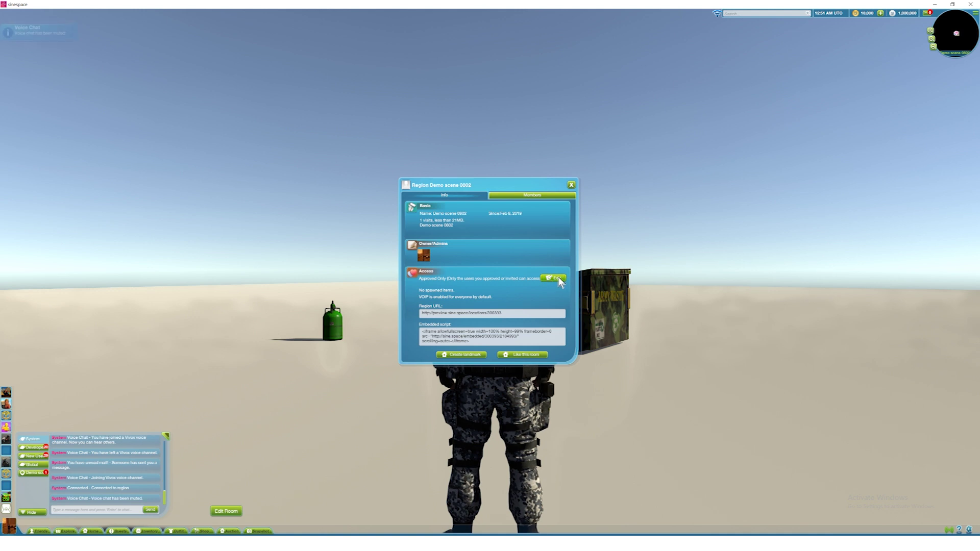
pyautogui.click(557, 278)
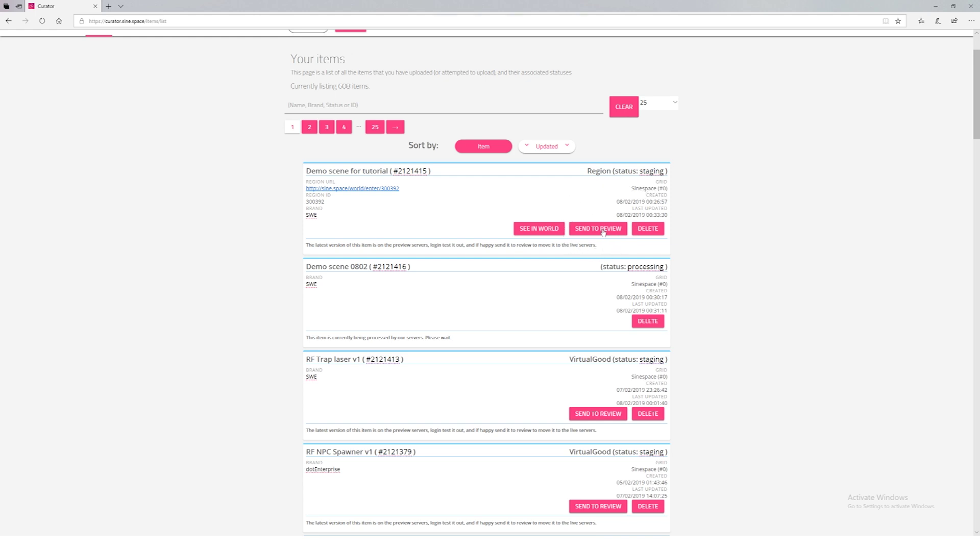
# - Send the item "Demo scene for tutorial" to review in the Curator and return to Unity
pyautogui.click(604, 229)
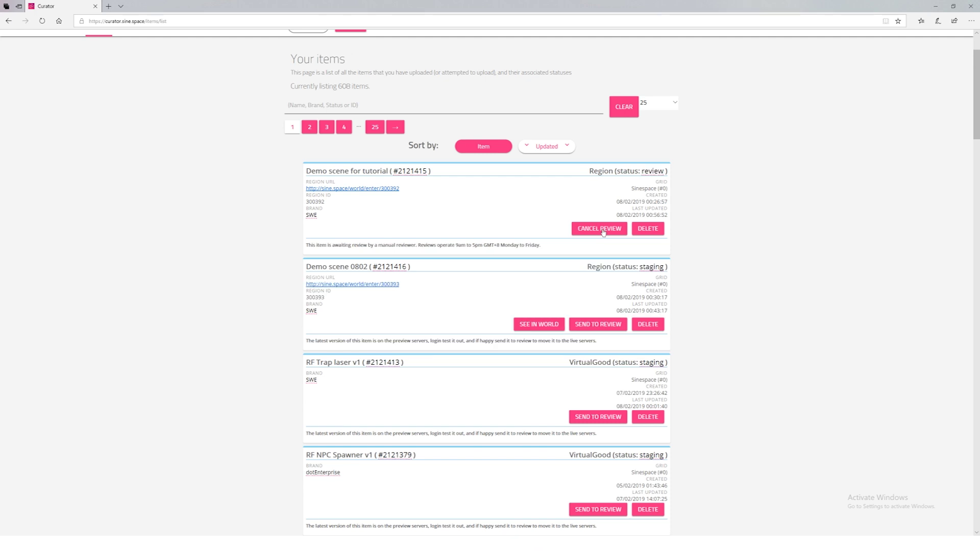
pyautogui.hotkey('alt', 'Tab')
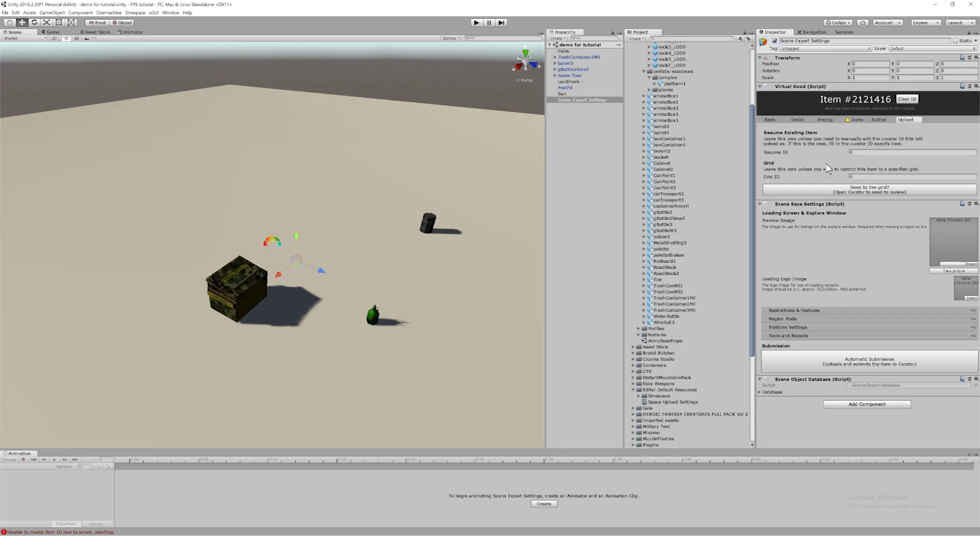
# - Read through the "Introducing the Certified Creators program" blog article, including the Program Details & FAQ section on grades and self-review
pyautogui.click(856, 120)
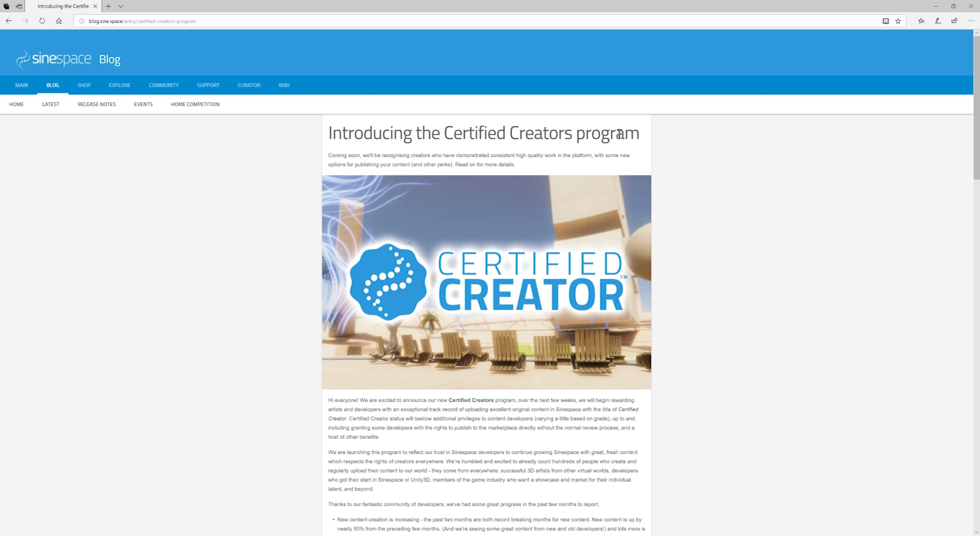
pyautogui.moveTo(642, 141); pyautogui.dragTo(322, 141)
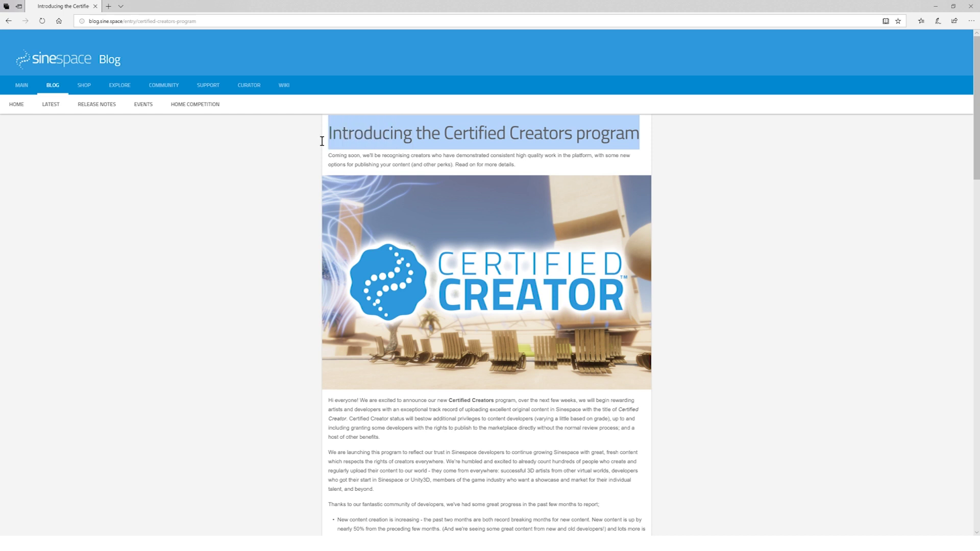
pyautogui.click(707, 195)
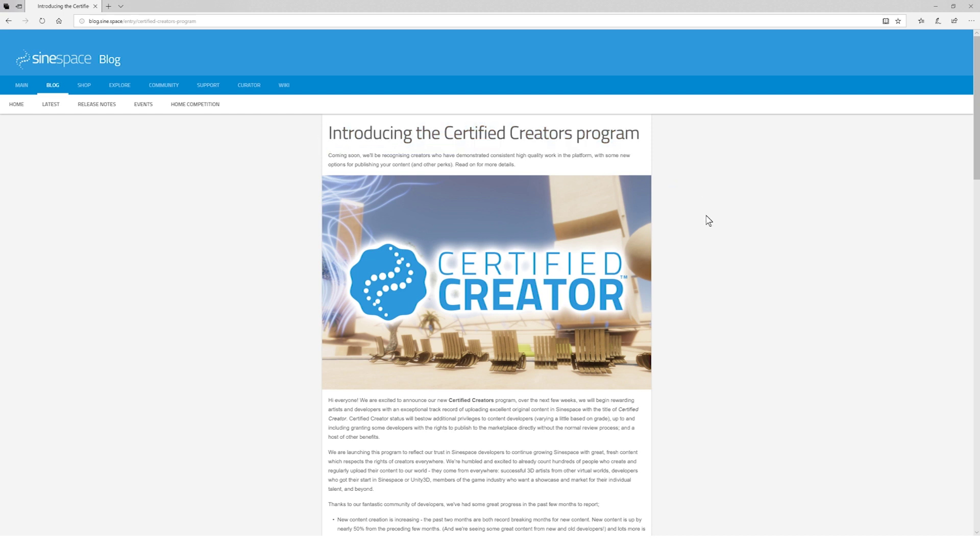
pyautogui.scroll(-7, 708, 221)
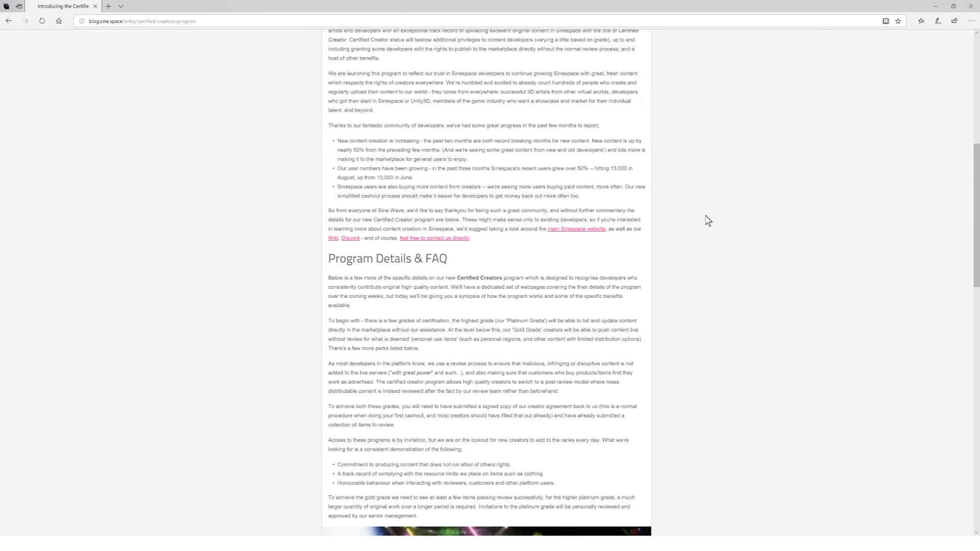
pyautogui.scroll(-2, 708, 221)
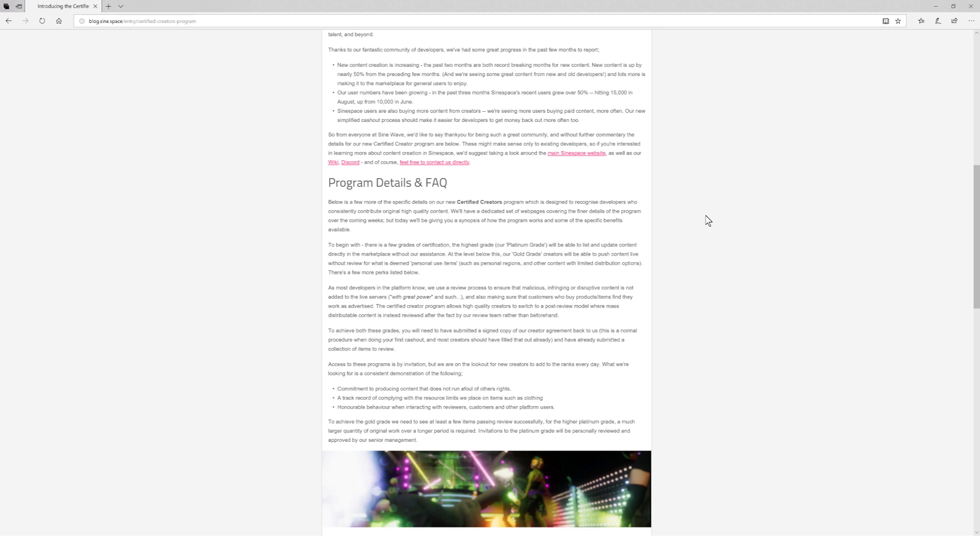
pyautogui.scroll(-3, 708, 220)
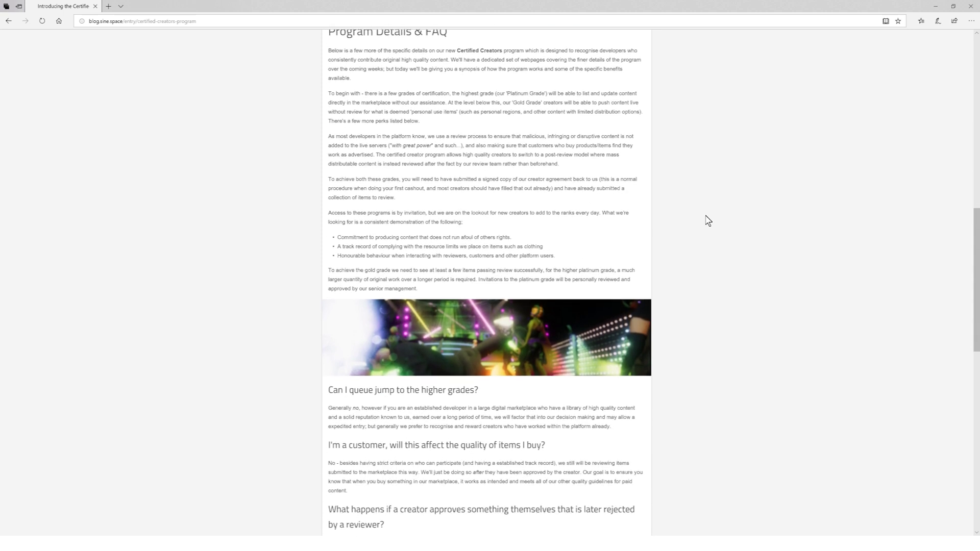
pyautogui.scroll(-4, 708, 220)
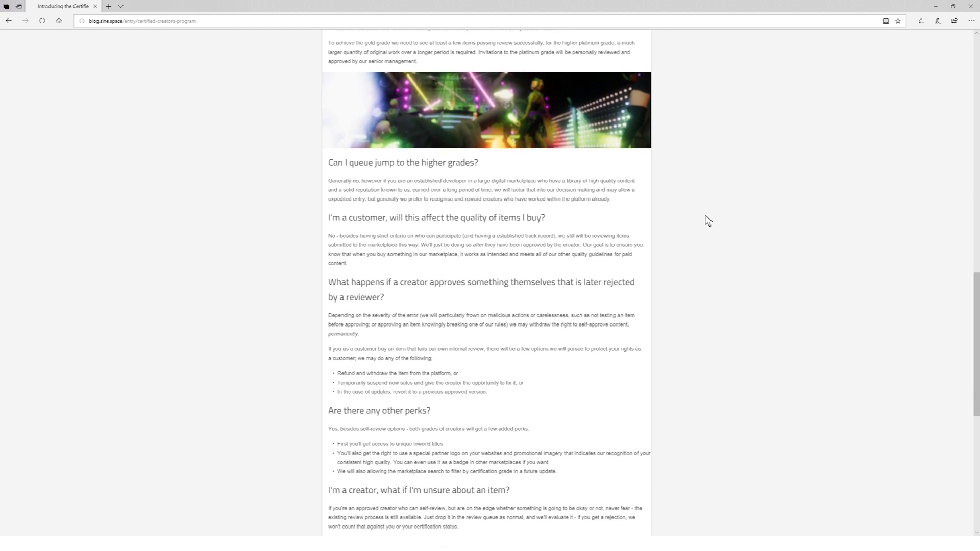
pyautogui.scroll(-1, 708, 221)
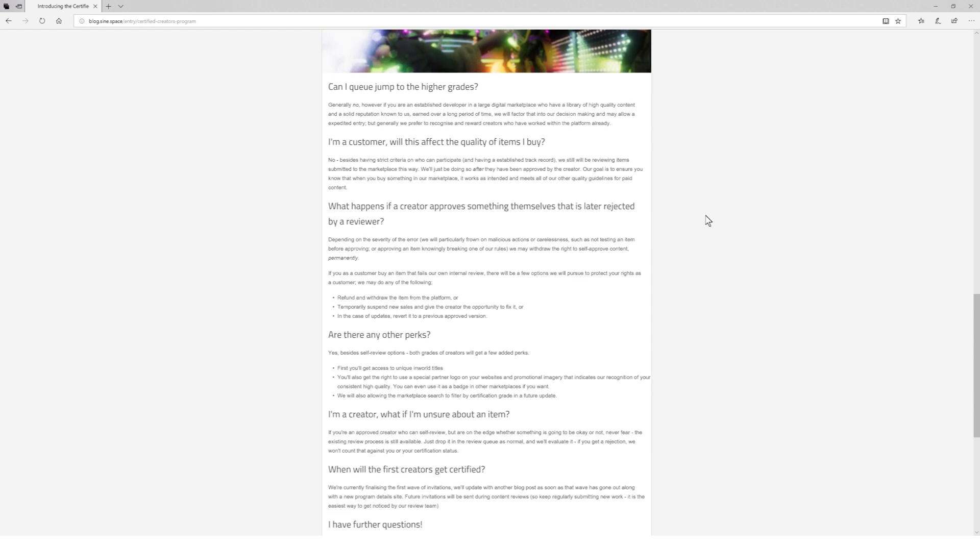
pyautogui.scroll(-1, 708, 220)
pyautogui.scroll(-1, 708, 220)
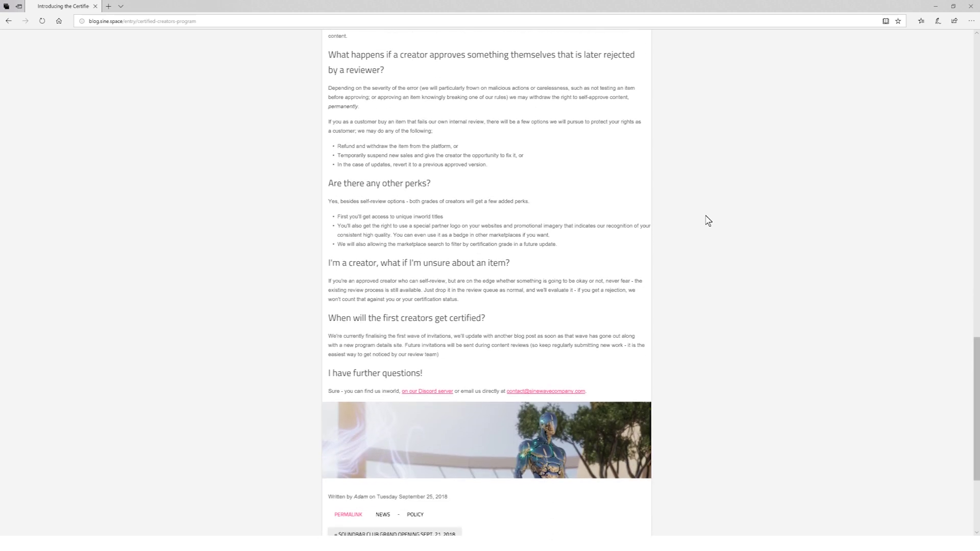
pyautogui.scroll(-1, 708, 221)
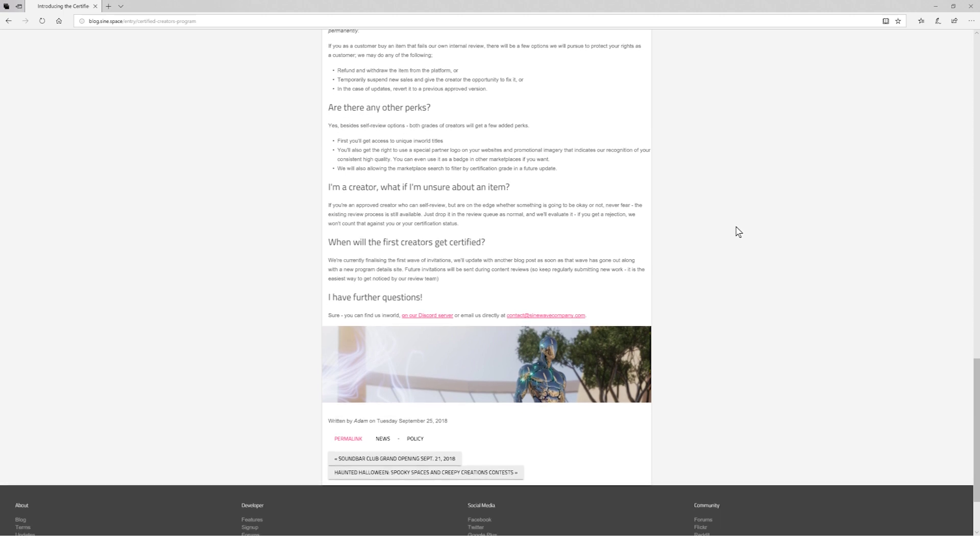
pyautogui.scroll(11, 739, 232)
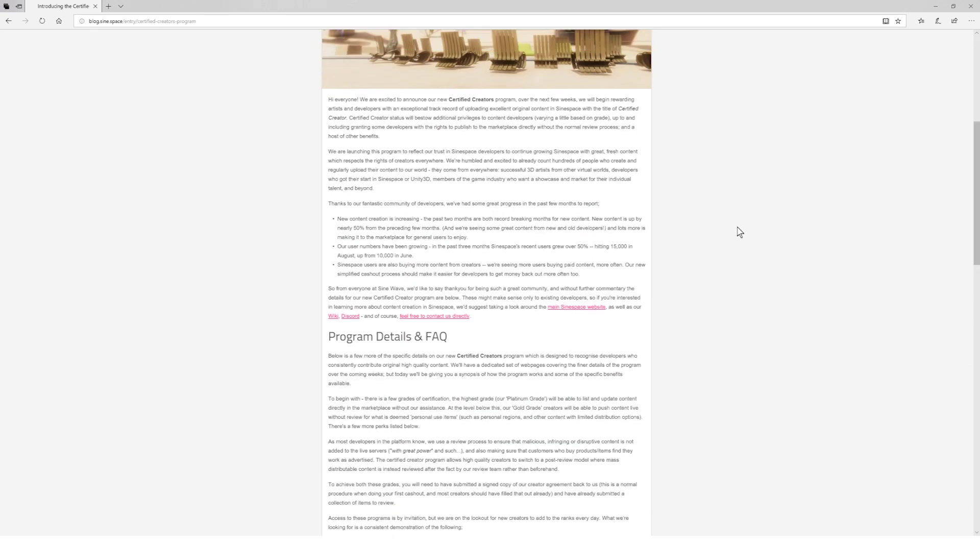
pyautogui.scroll(6, 740, 232)
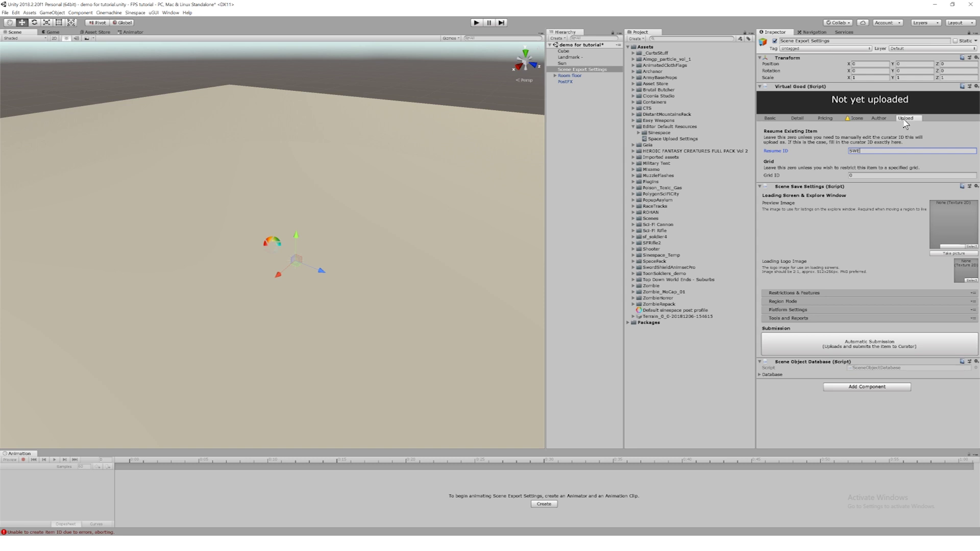
# - Enter the existing item's Resume ID in the upload settings of Scene Export Settings in Unity
pyautogui.press('Tab')
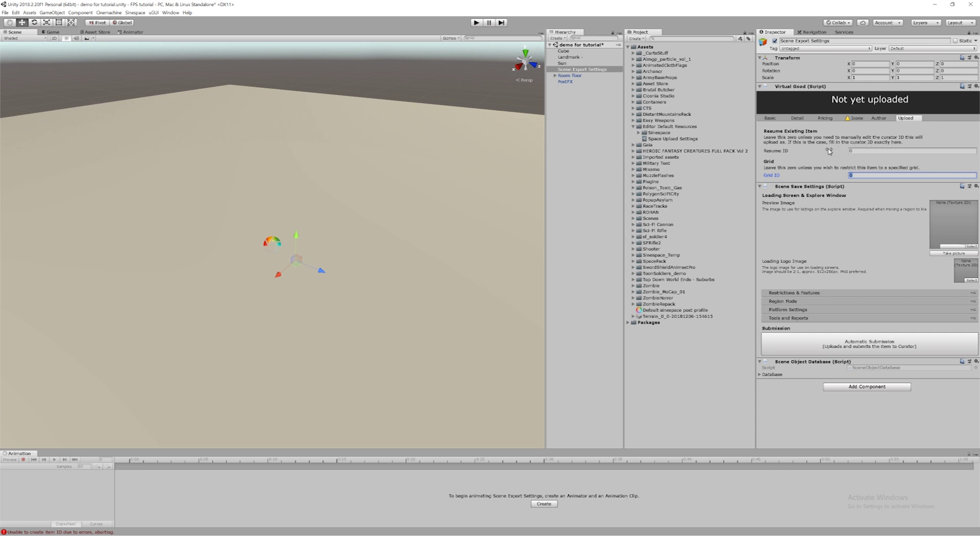
pyautogui.press('Return')
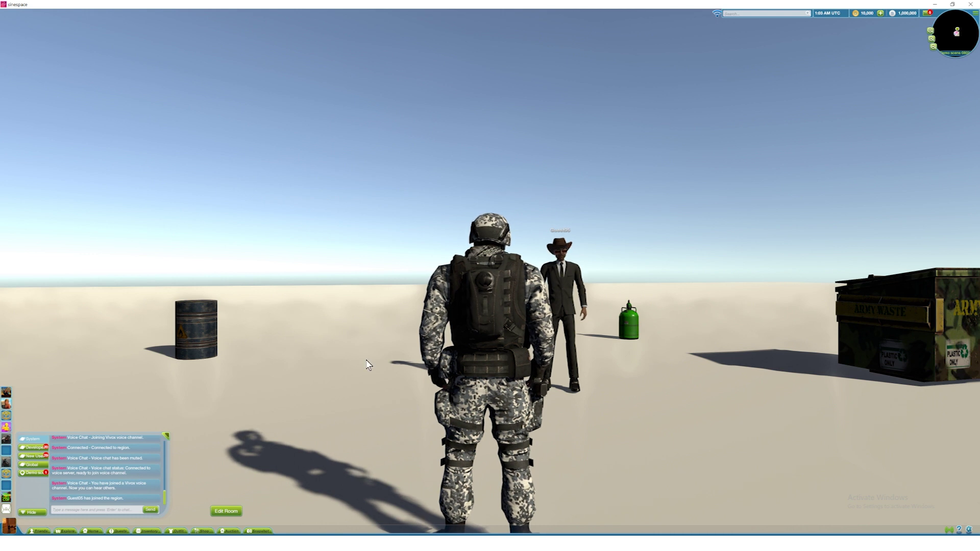
# - Switch to the Sinespace client, show the gestures in the inventory and use the first gesture in the last row
pyautogui.click(148, 532)
pyautogui.click(41, 237)
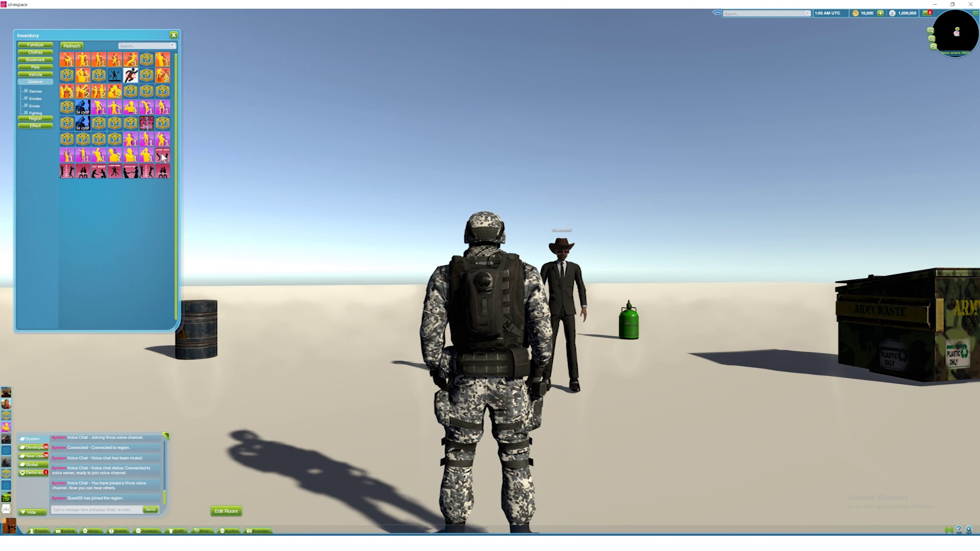
pyautogui.moveTo(139, 172)
pyautogui.click(65, 173)
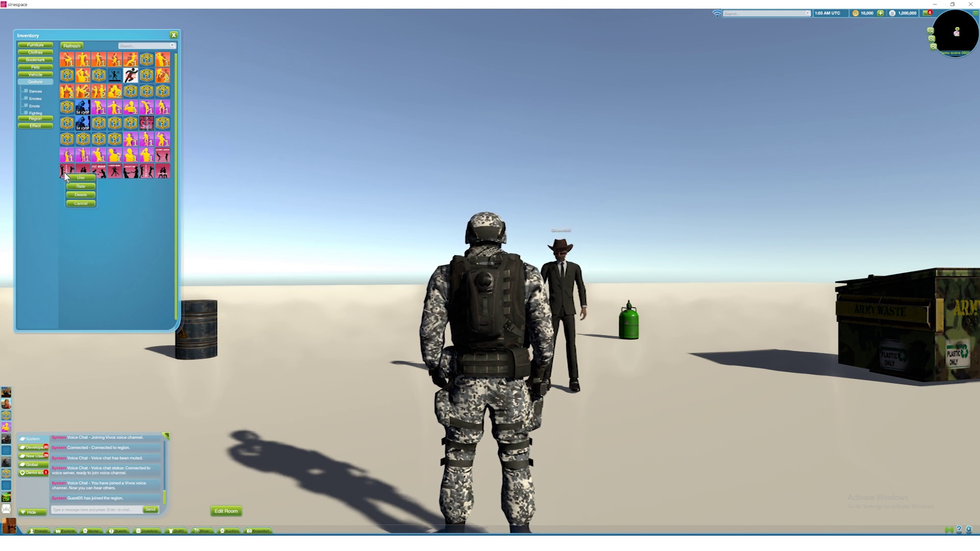
pyautogui.click(75, 176)
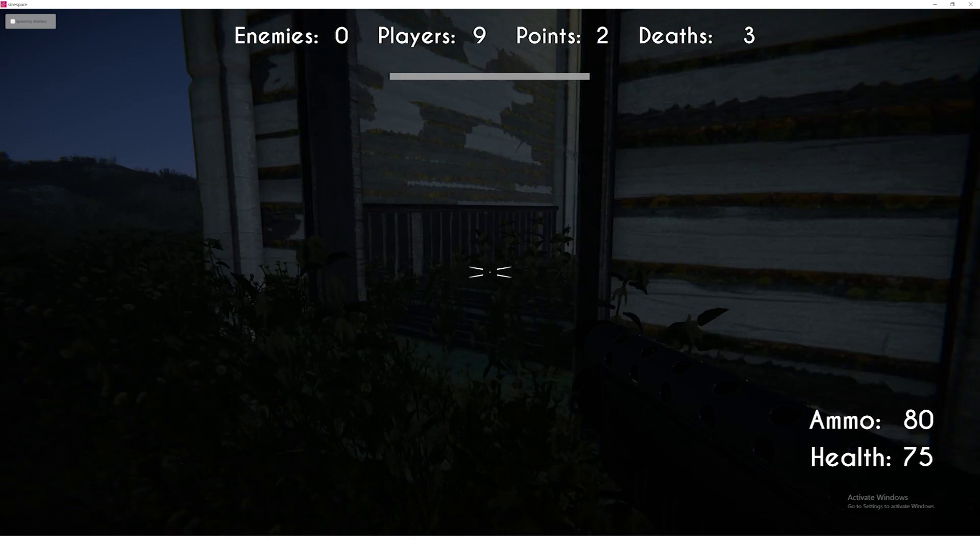
# - Walk the armed player through the wooden church in the FPS region and out through its arched doorway
pyautogui.press('w')
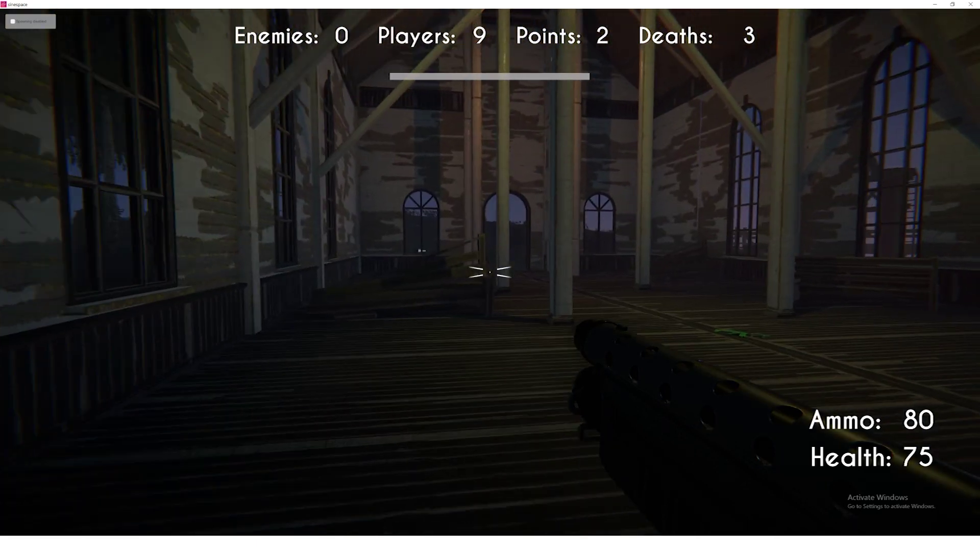
pyautogui.press('w')
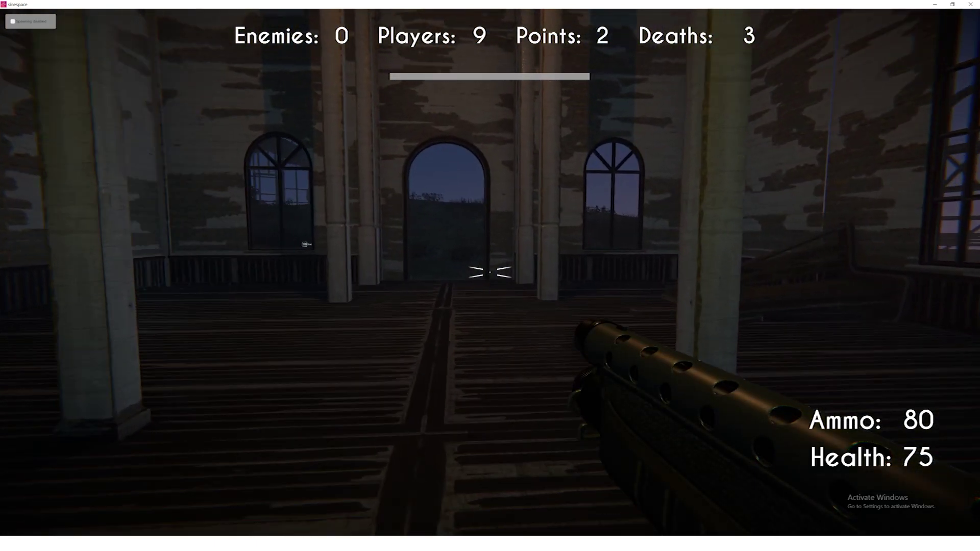
pyautogui.press('w')
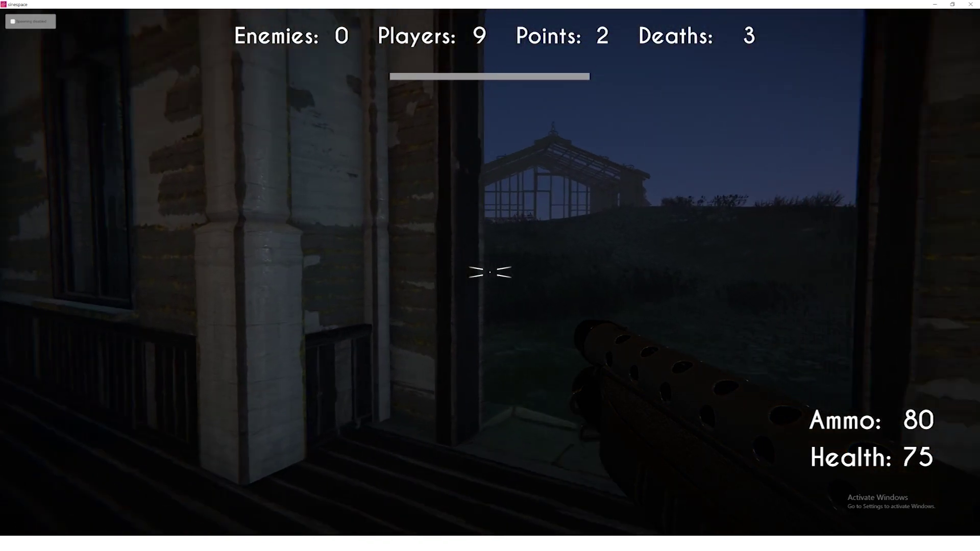
pyautogui.press('w')
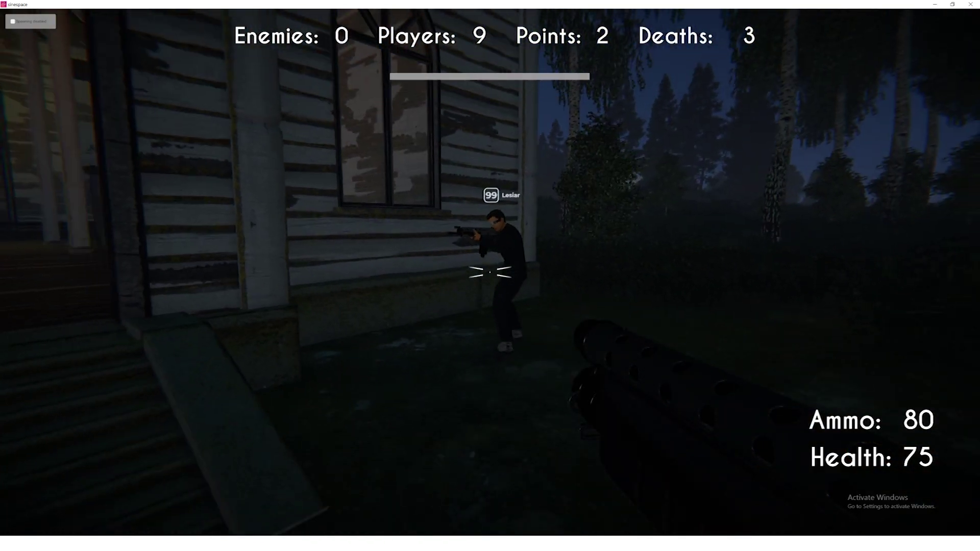
# - Test the weapon by firing at the armed characters in front of the church while moving around outside
pyautogui.click(490, 271)
pyautogui.click(490, 272)
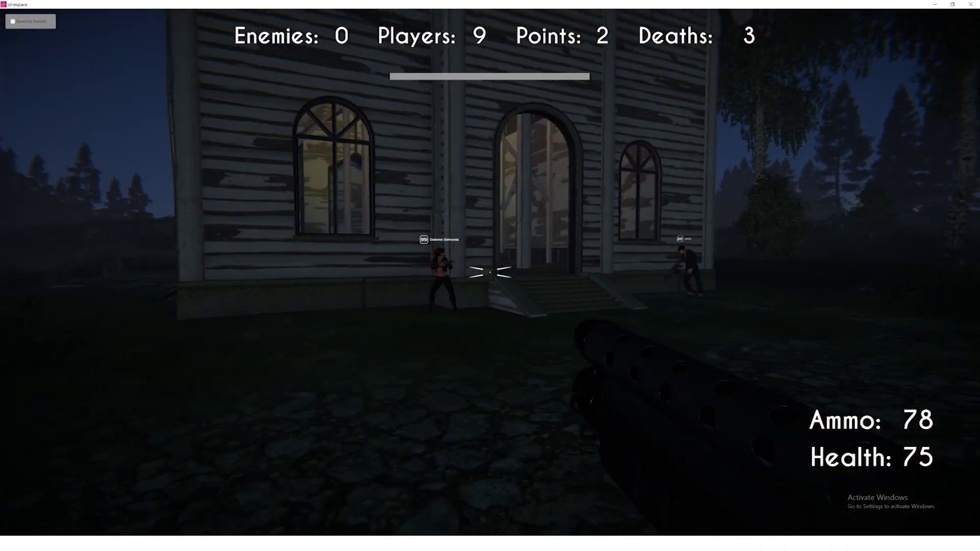
pyautogui.press('s')
pyautogui.click(490, 272)
pyautogui.click(490, 272)
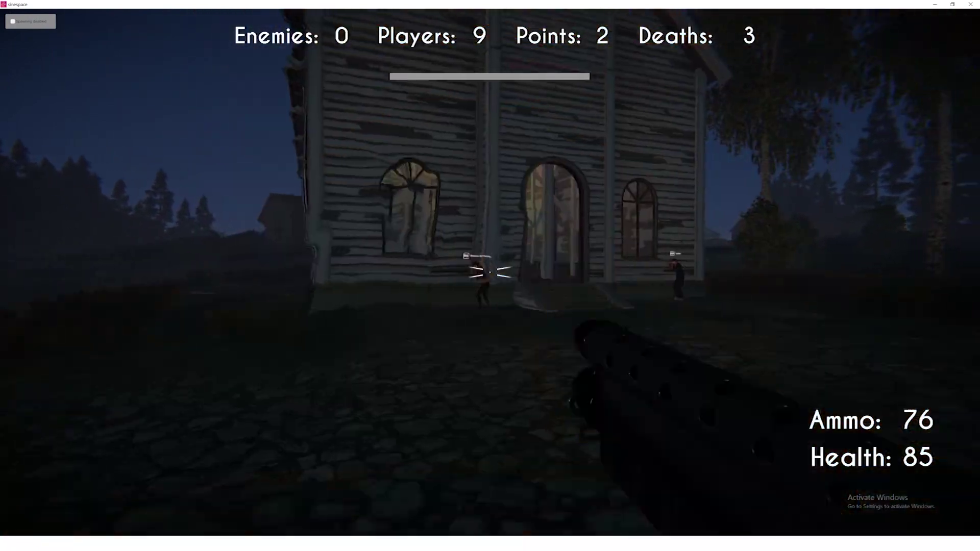
pyautogui.click(490, 271)
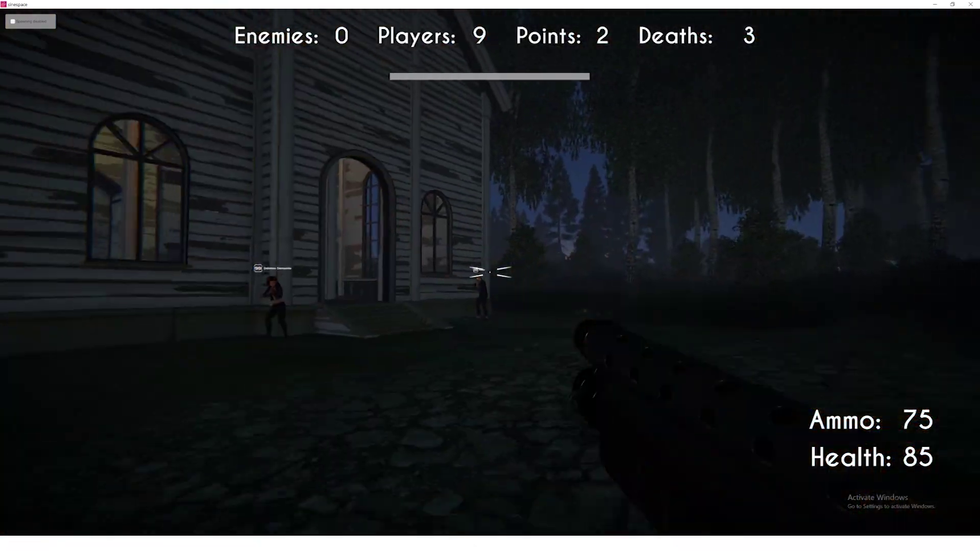
pyautogui.click(490, 272)
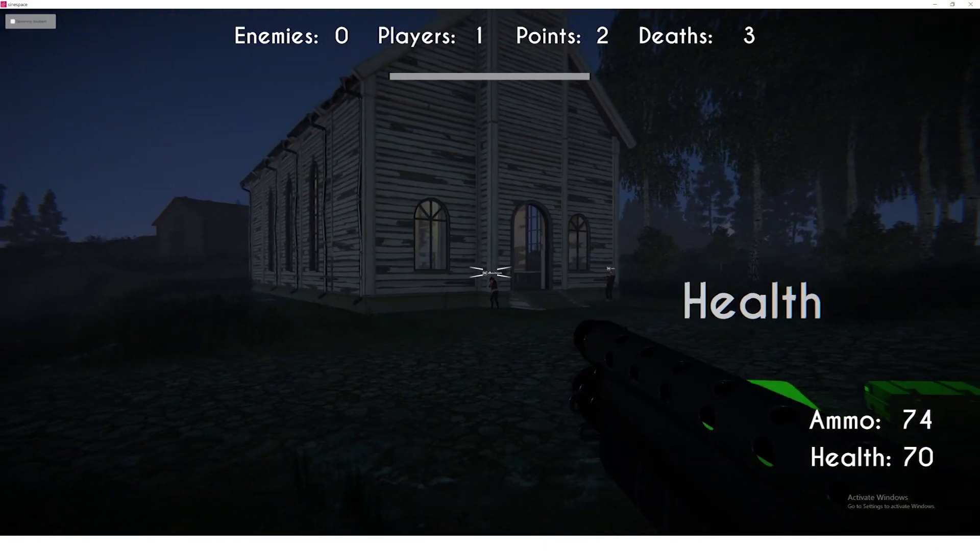
pyautogui.click(490, 272)
pyautogui.press('w')
pyautogui.click(490, 272)
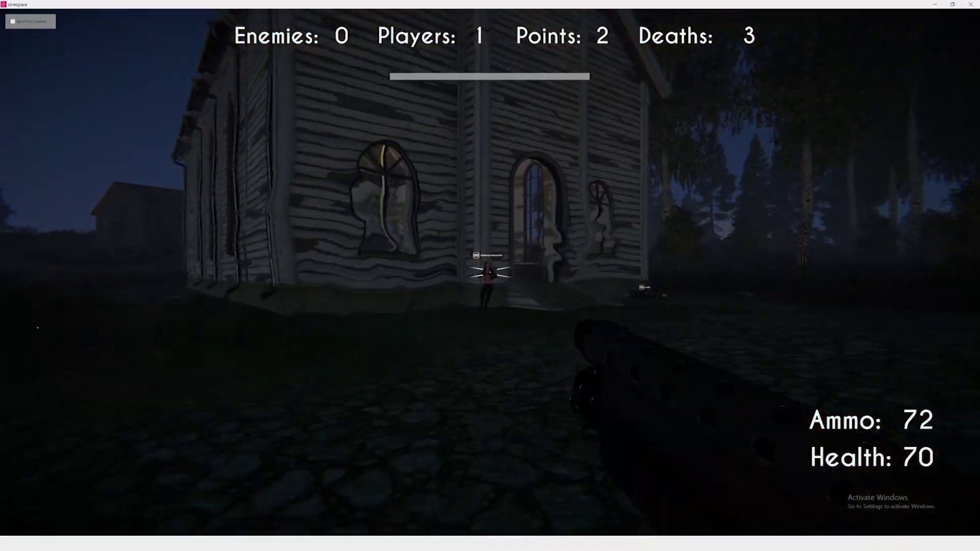